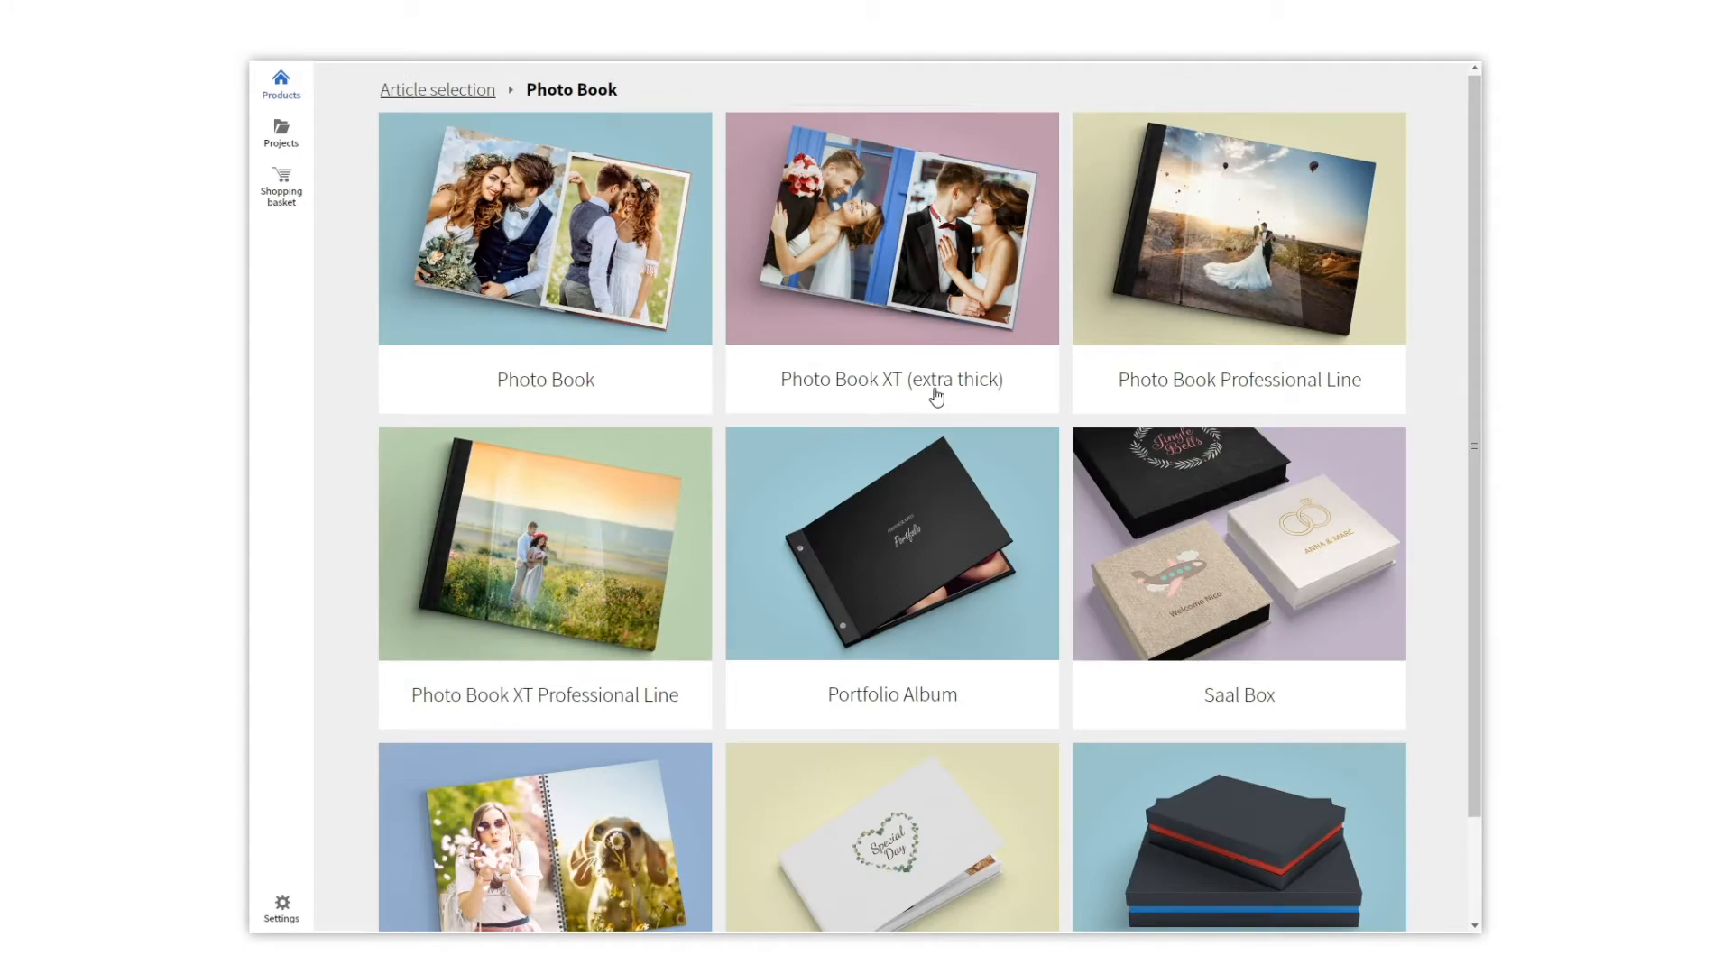
Browse the Portfolio Album range and its accessories, then open the 40 x 30 album details.
click(926, 508)
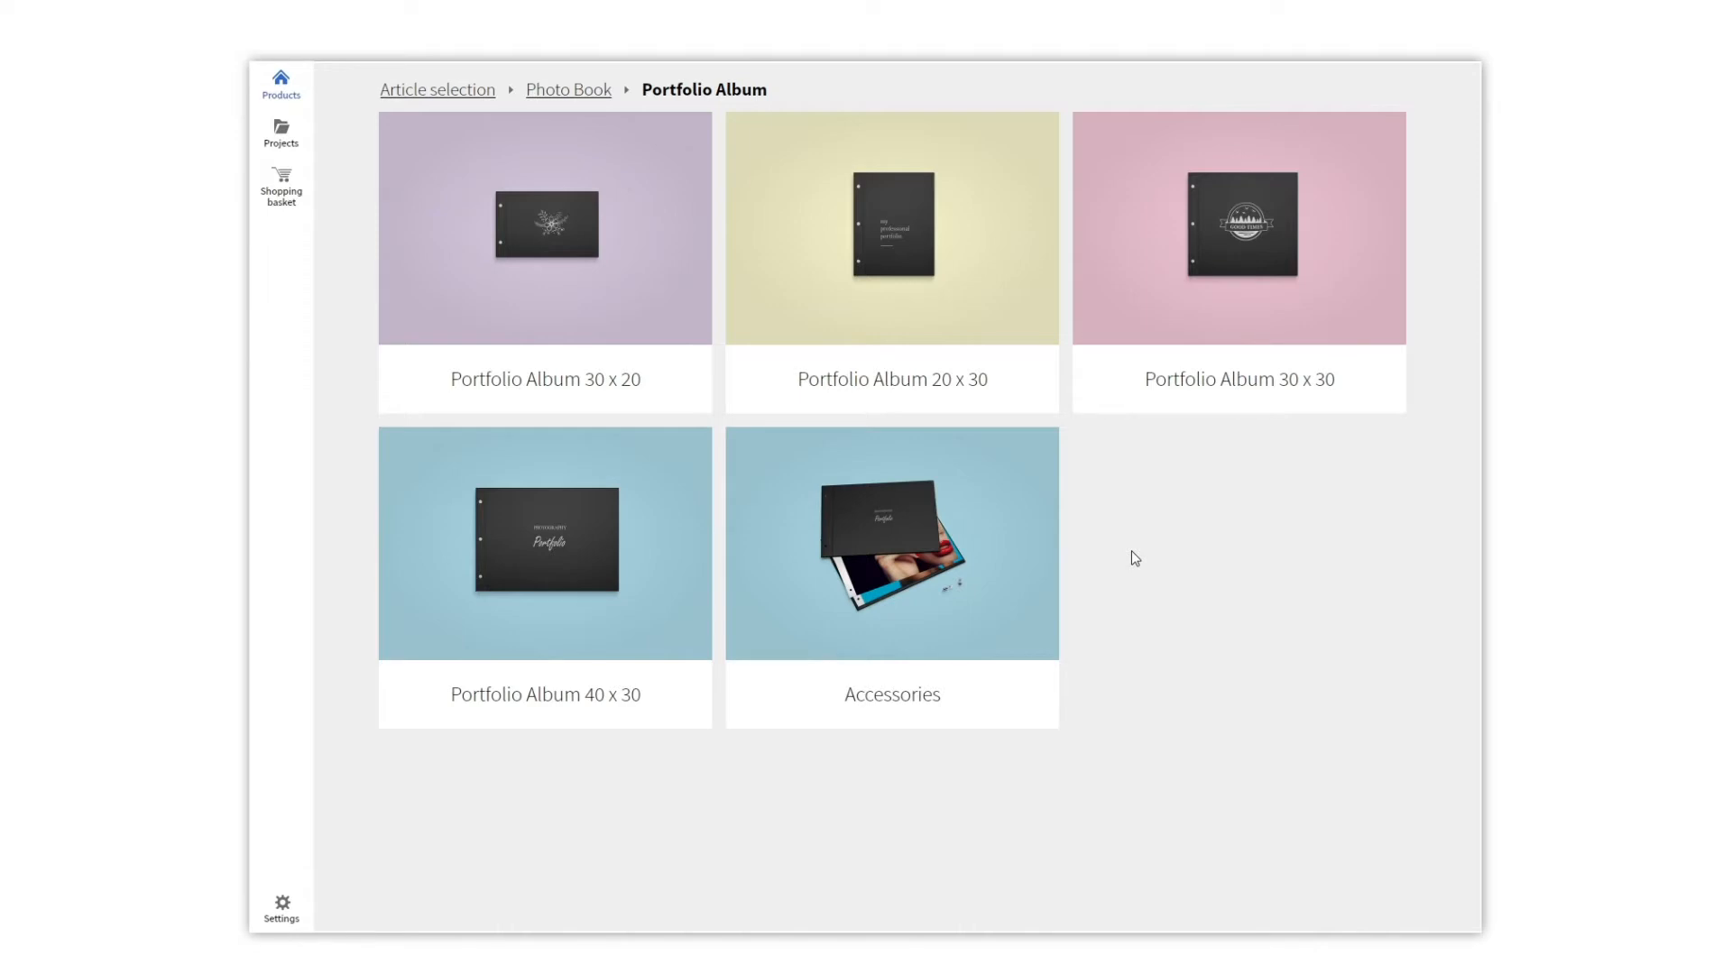
click(1006, 552)
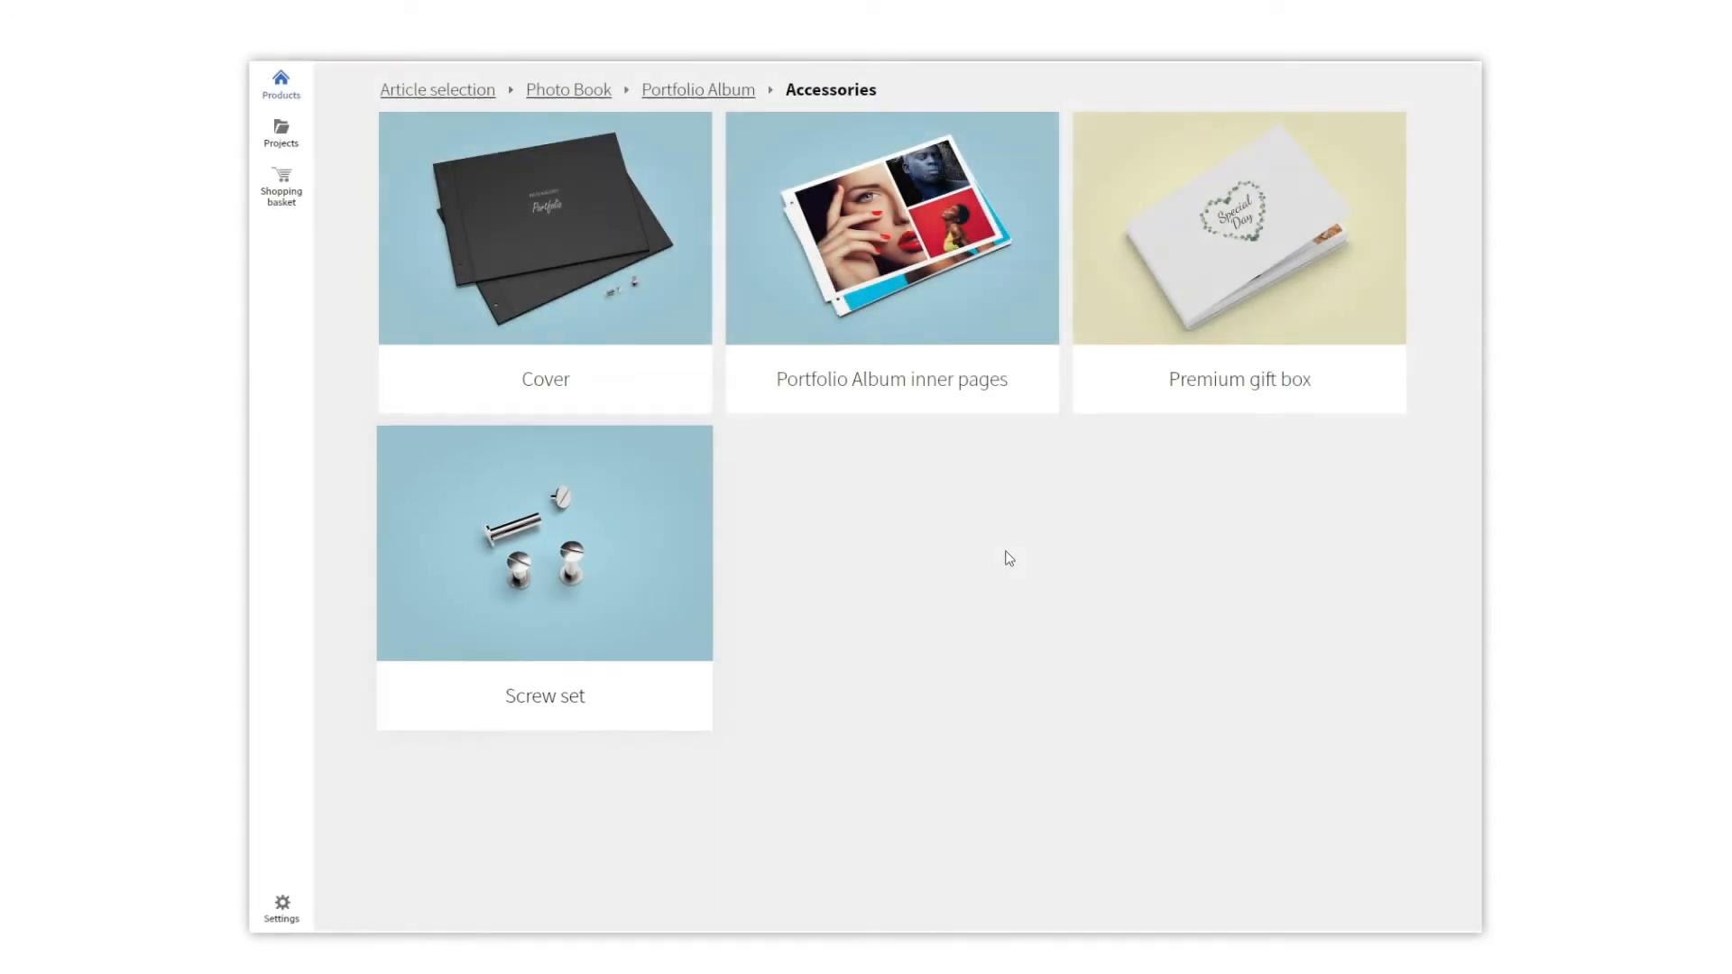
click(684, 90)
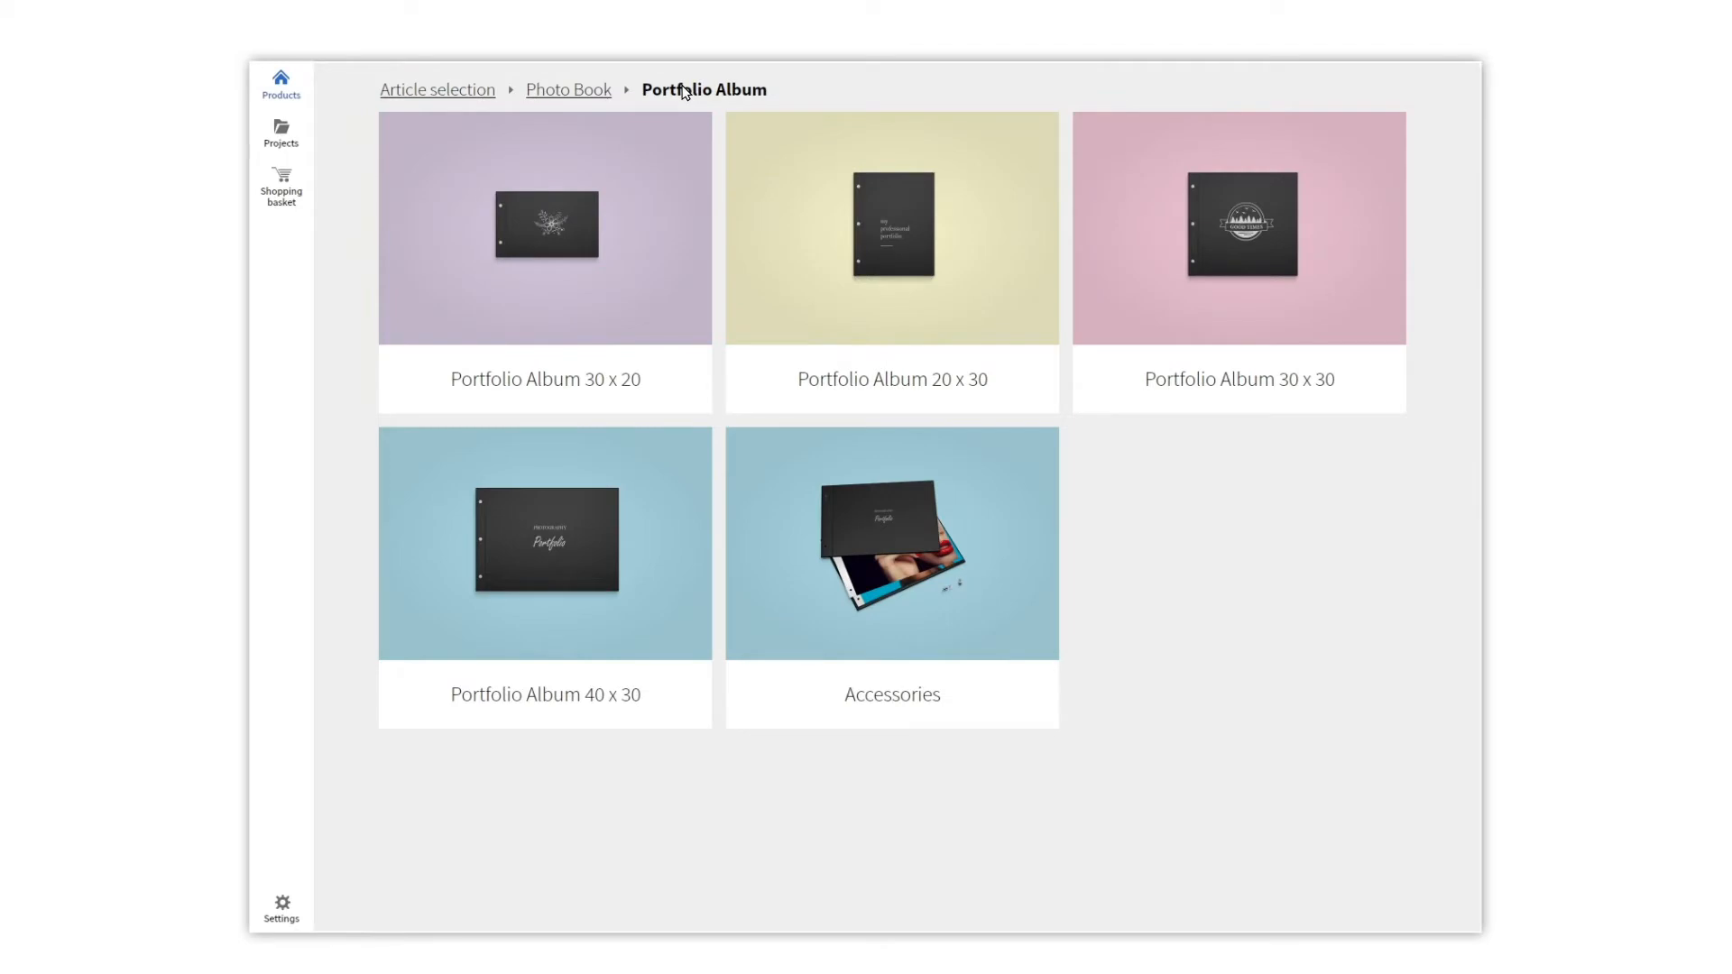
click(561, 507)
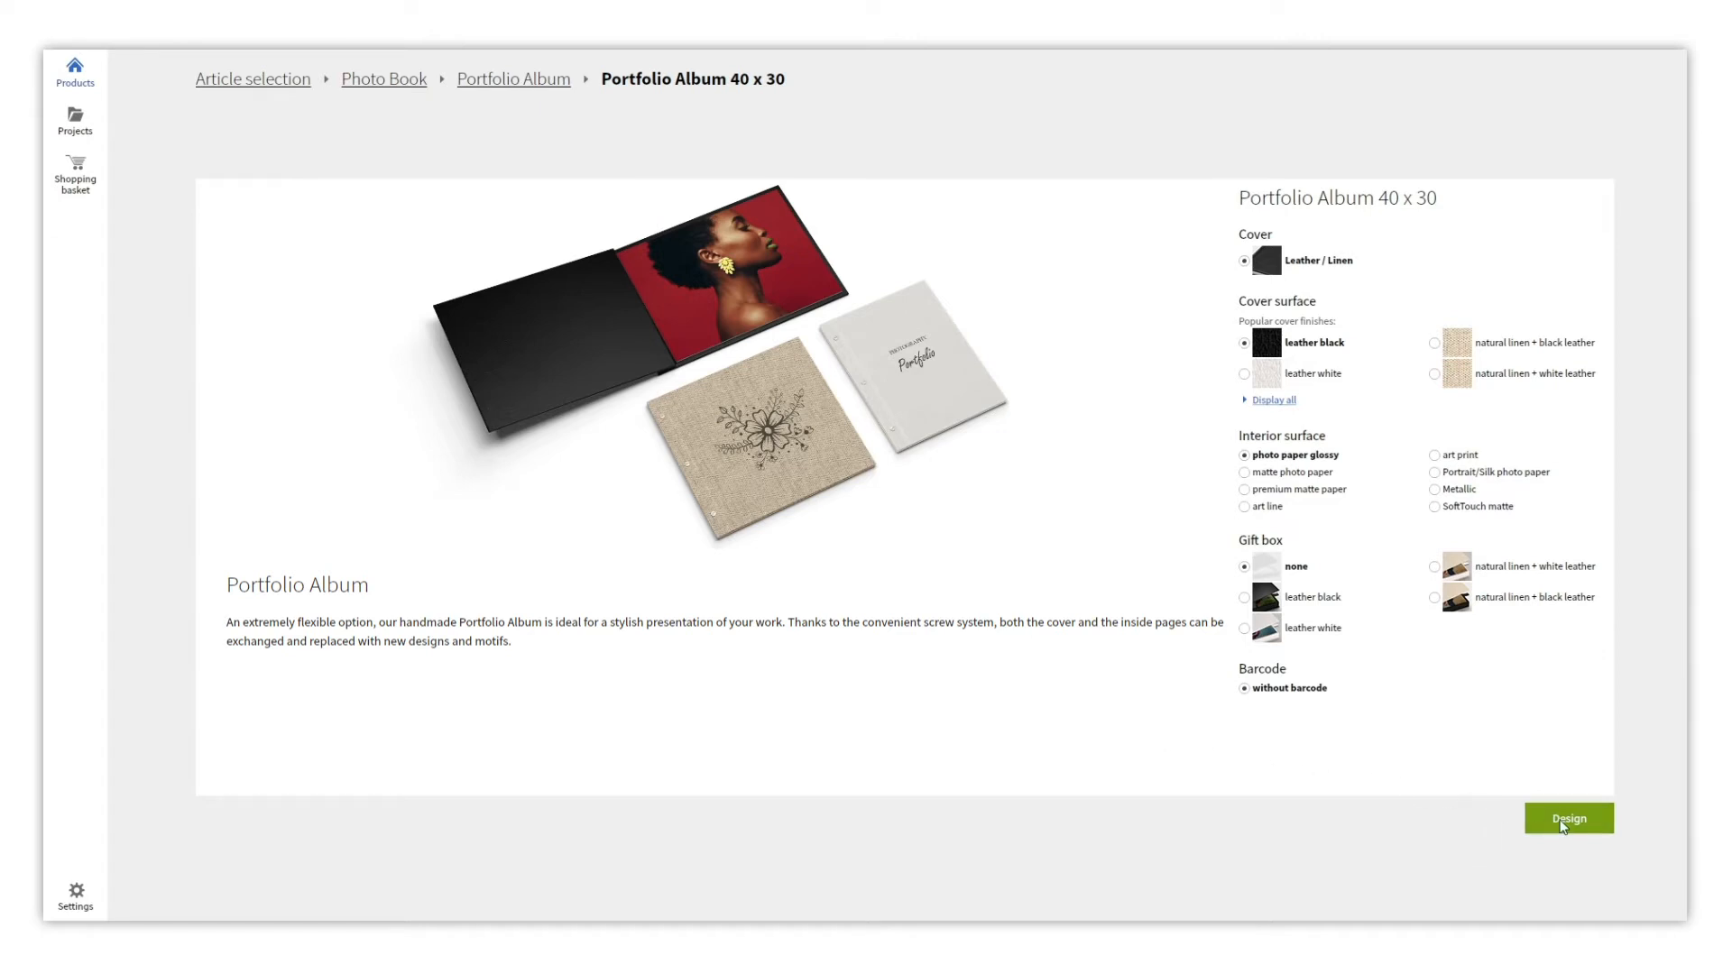
Start a Portfolio Album 40 x 30 design from an empty template with 24 pages.
click(1566, 821)
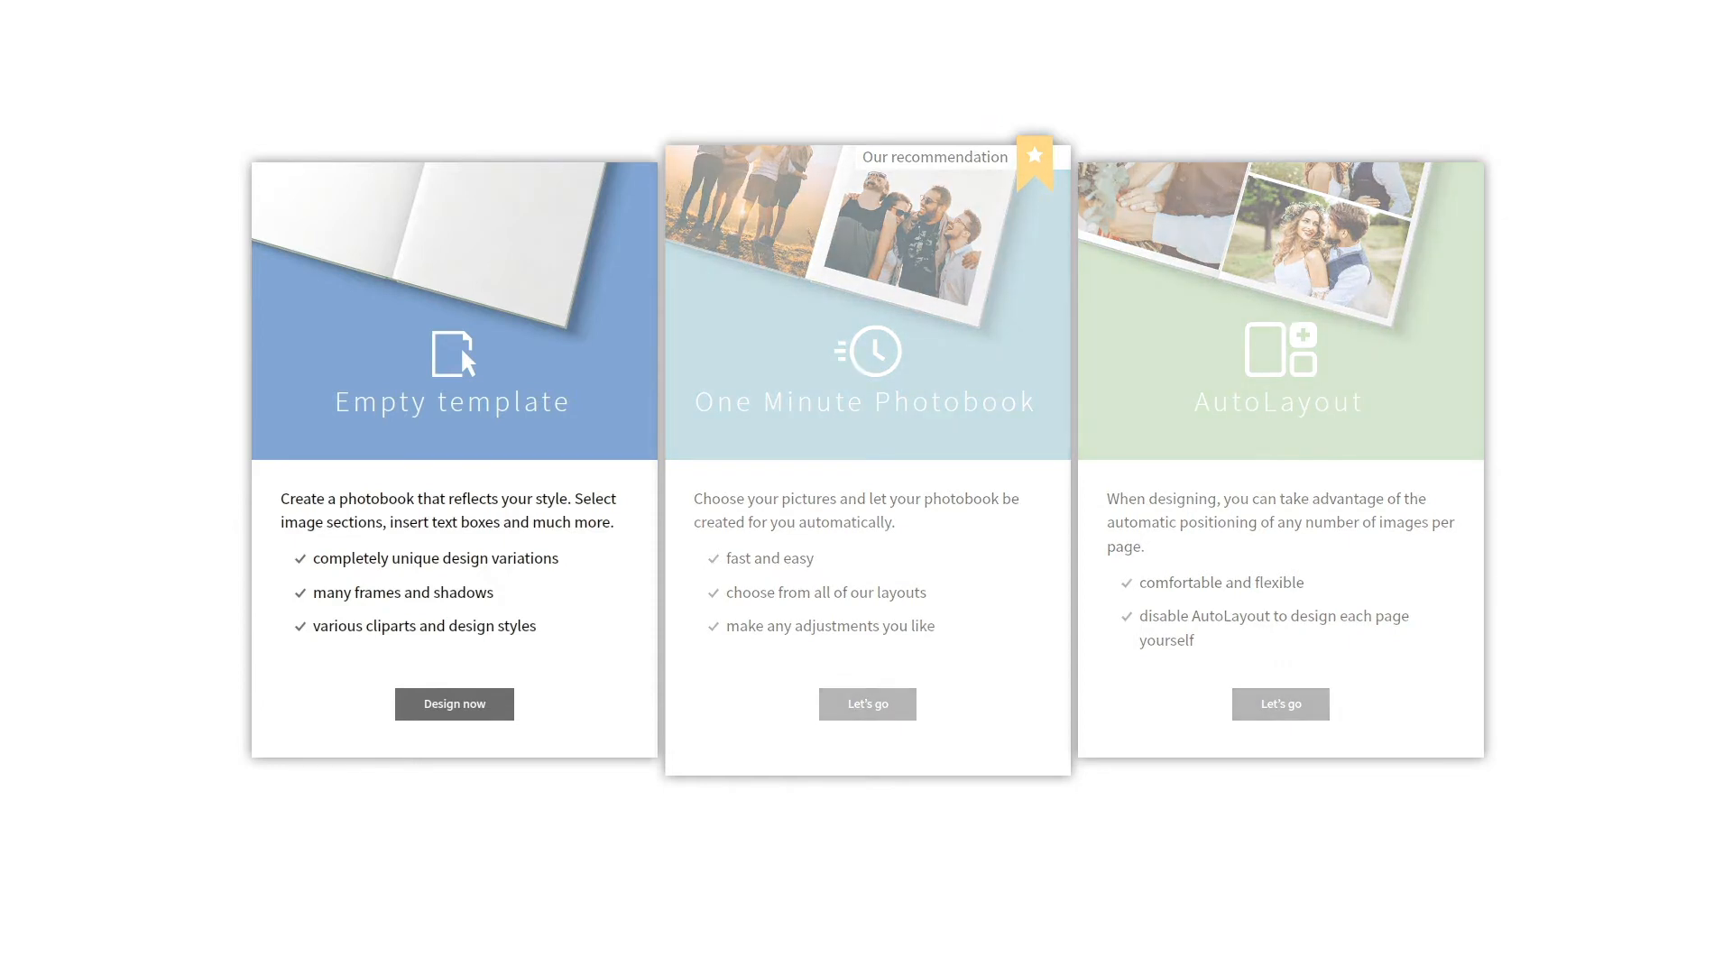
click(454, 706)
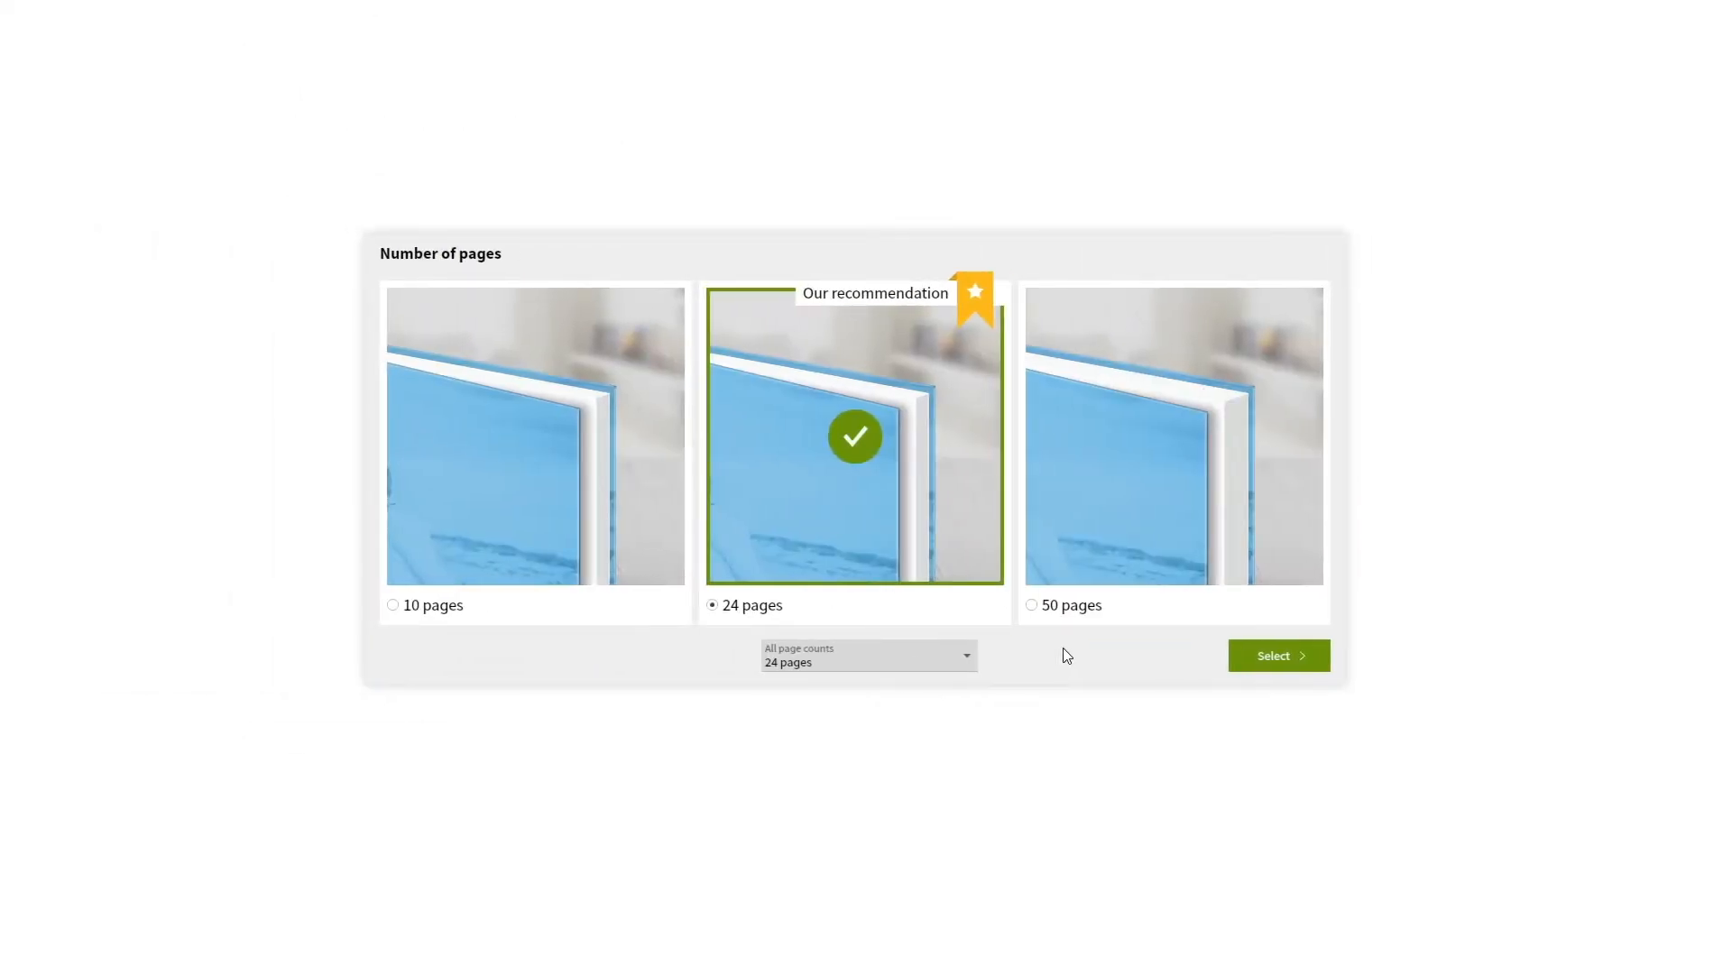
click(1285, 657)
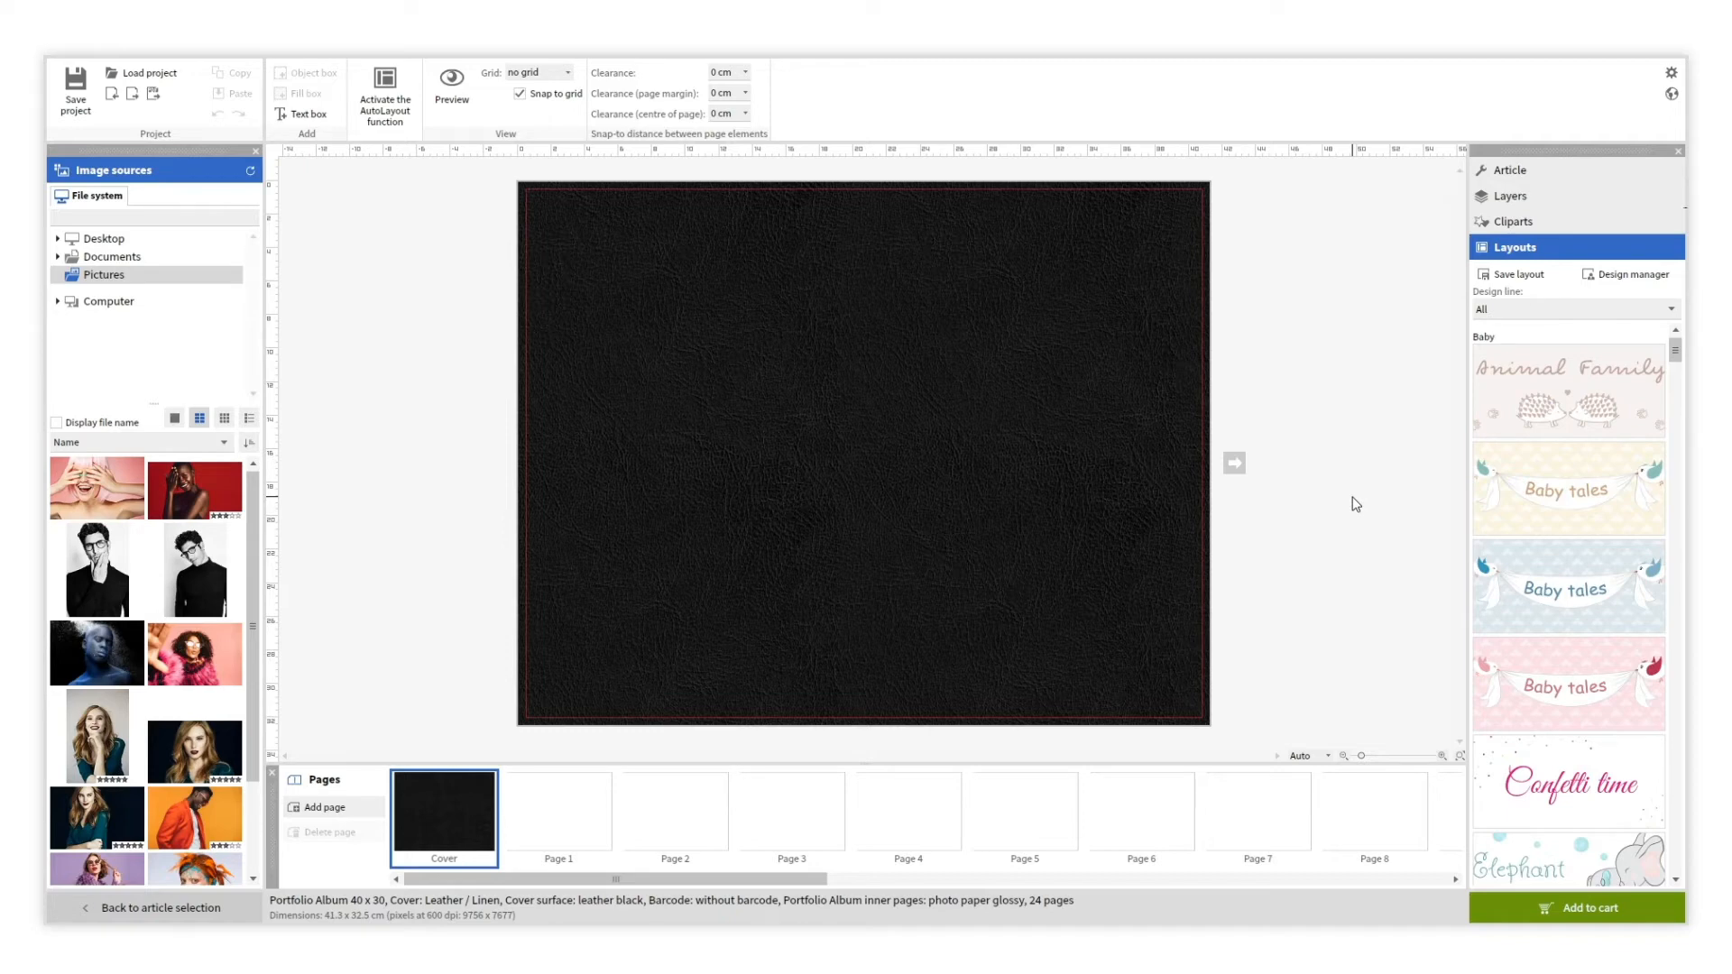
Place the Memories circle clipart at the centre of the black cover.
click(1512, 223)
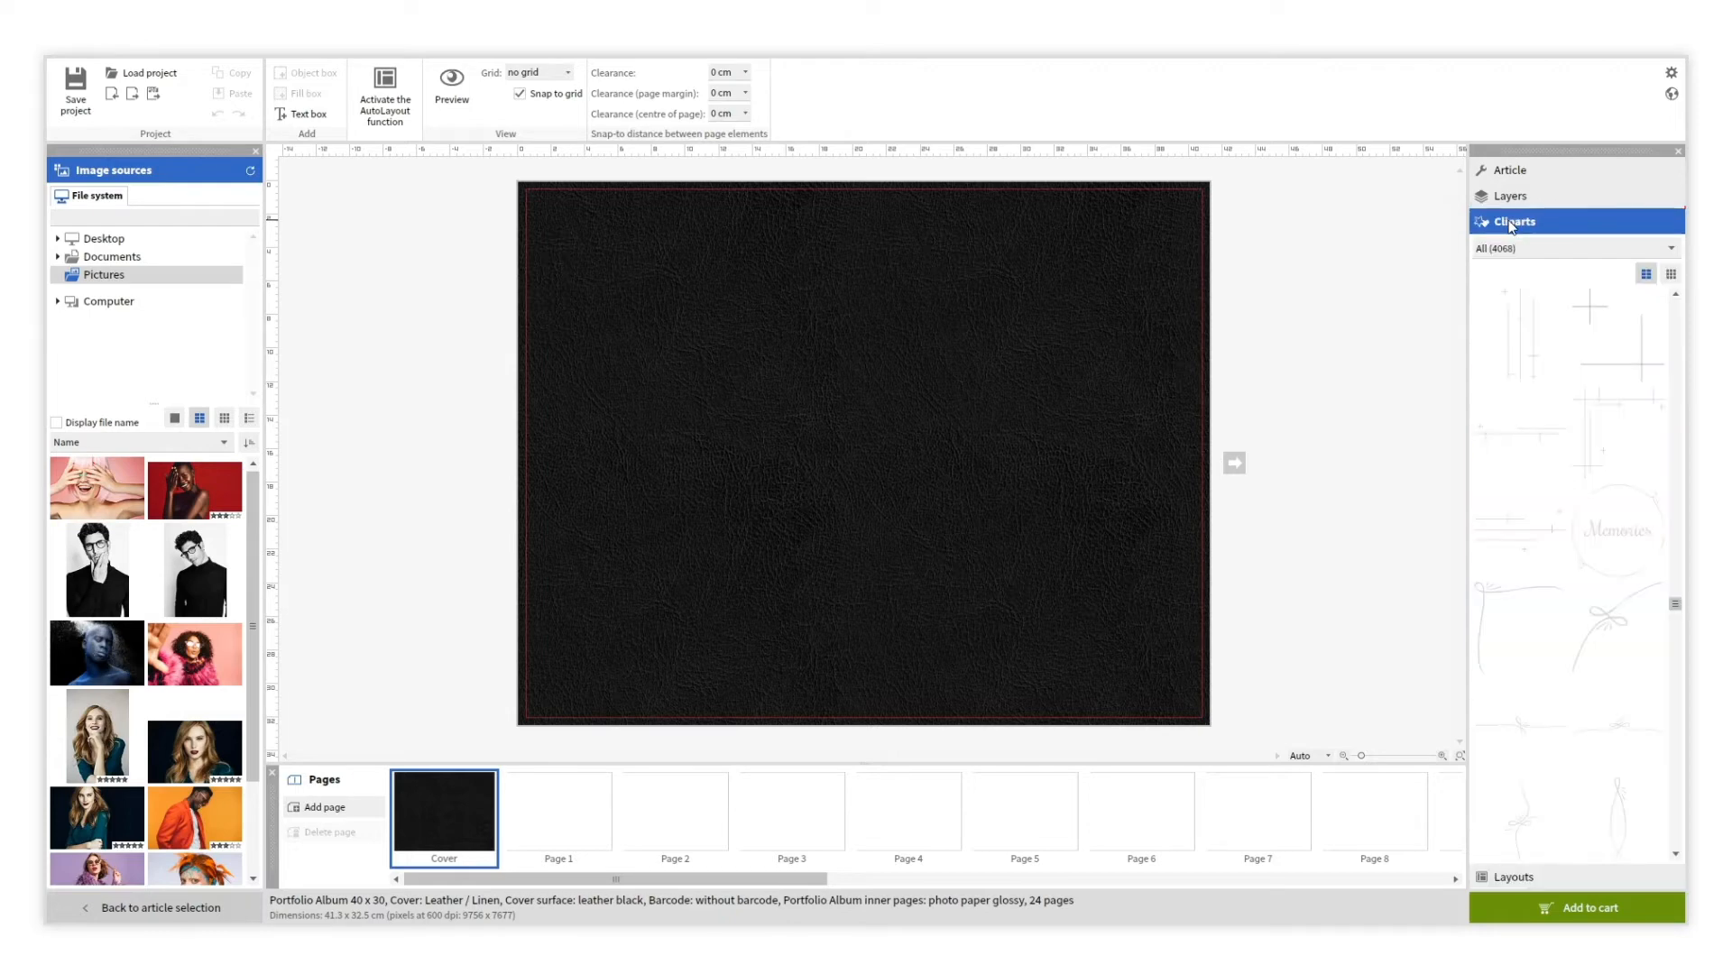
drag(1589, 550, 863, 442)
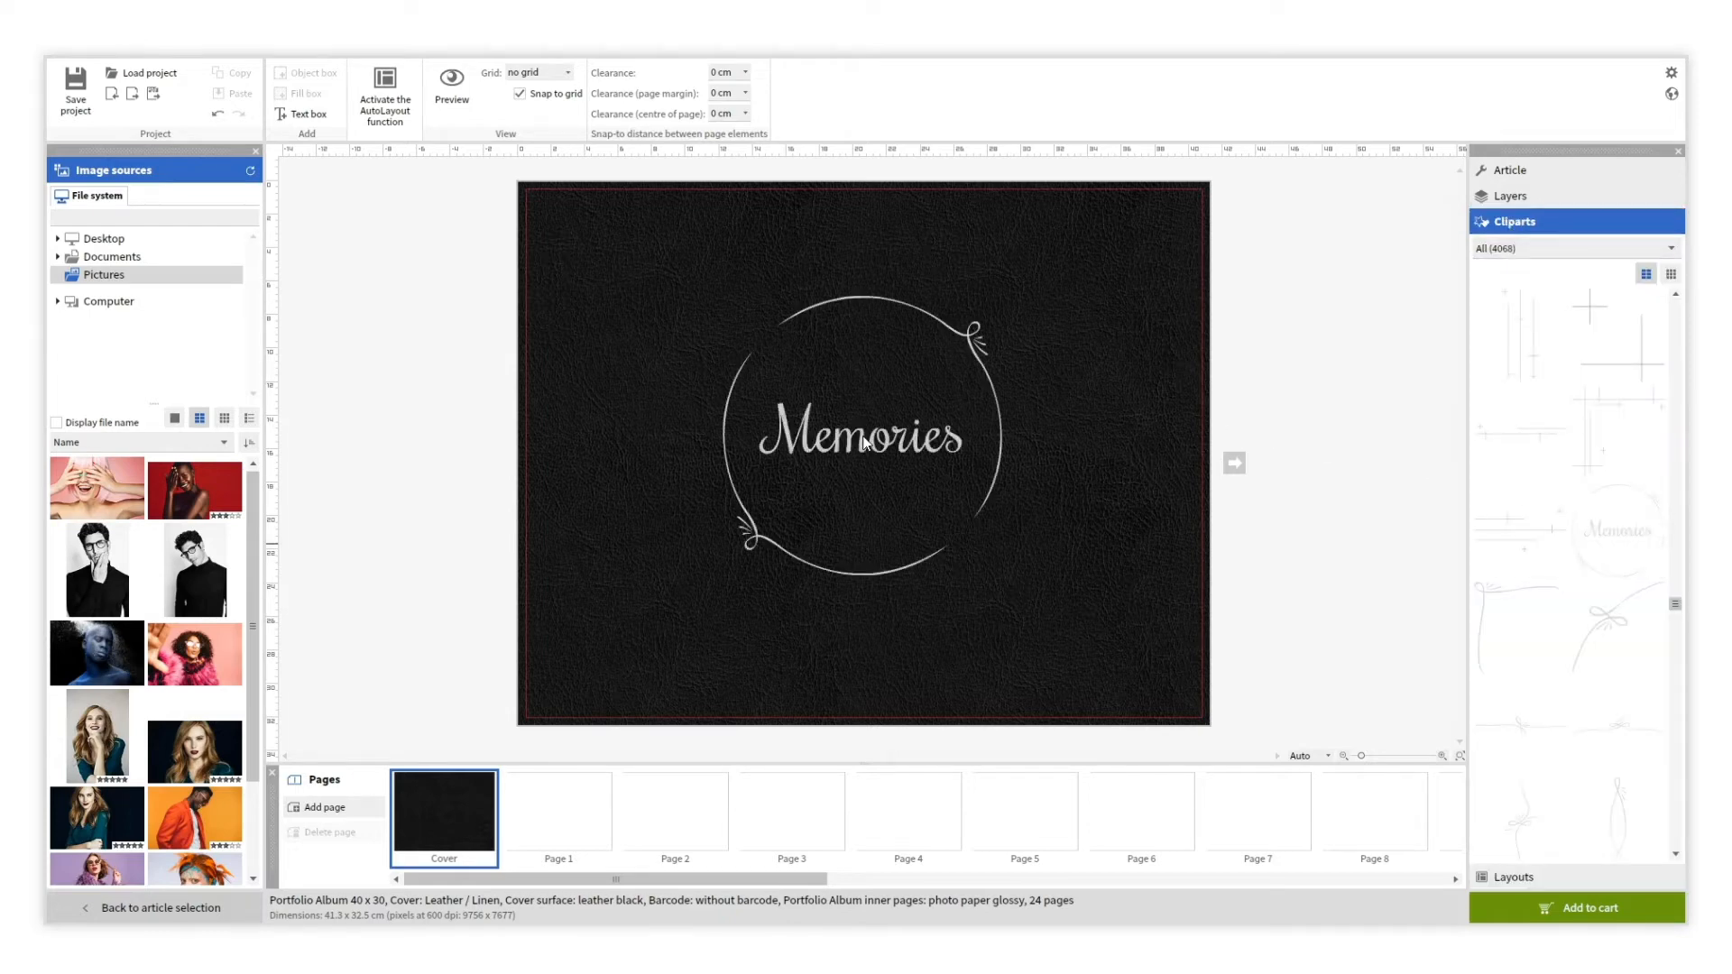
click(862, 437)
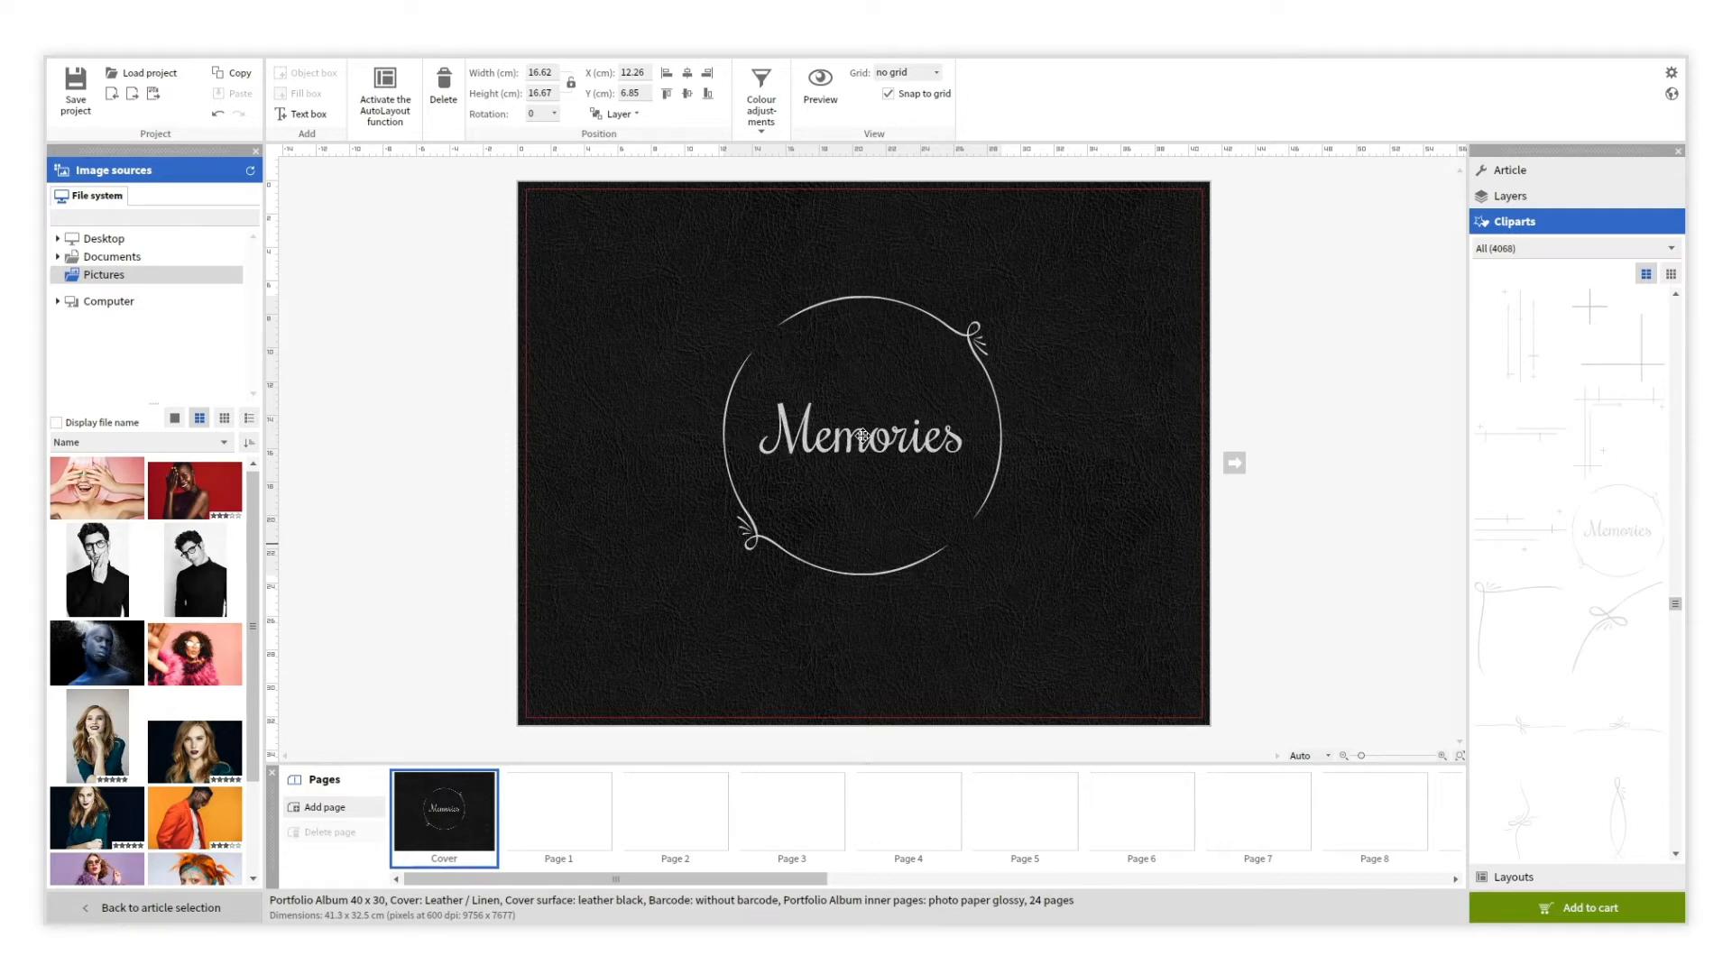
Raise the Memories clipart's brightness to 100, then delete it from the cover.
click(863, 436)
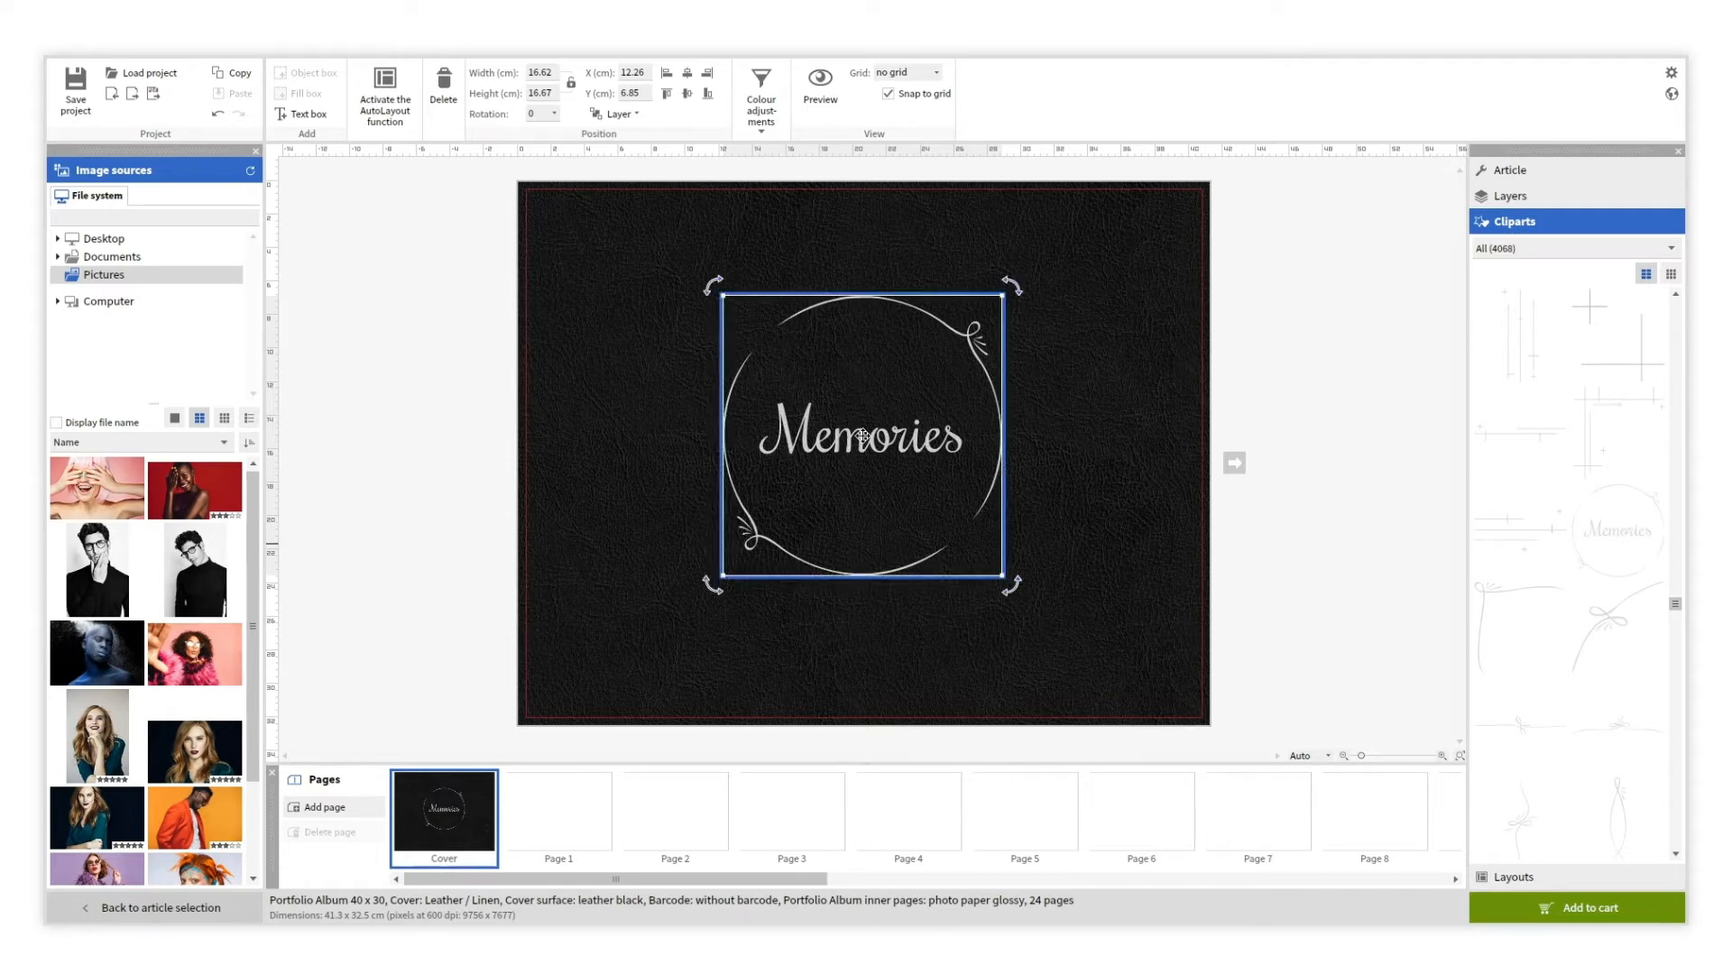
click(761, 101)
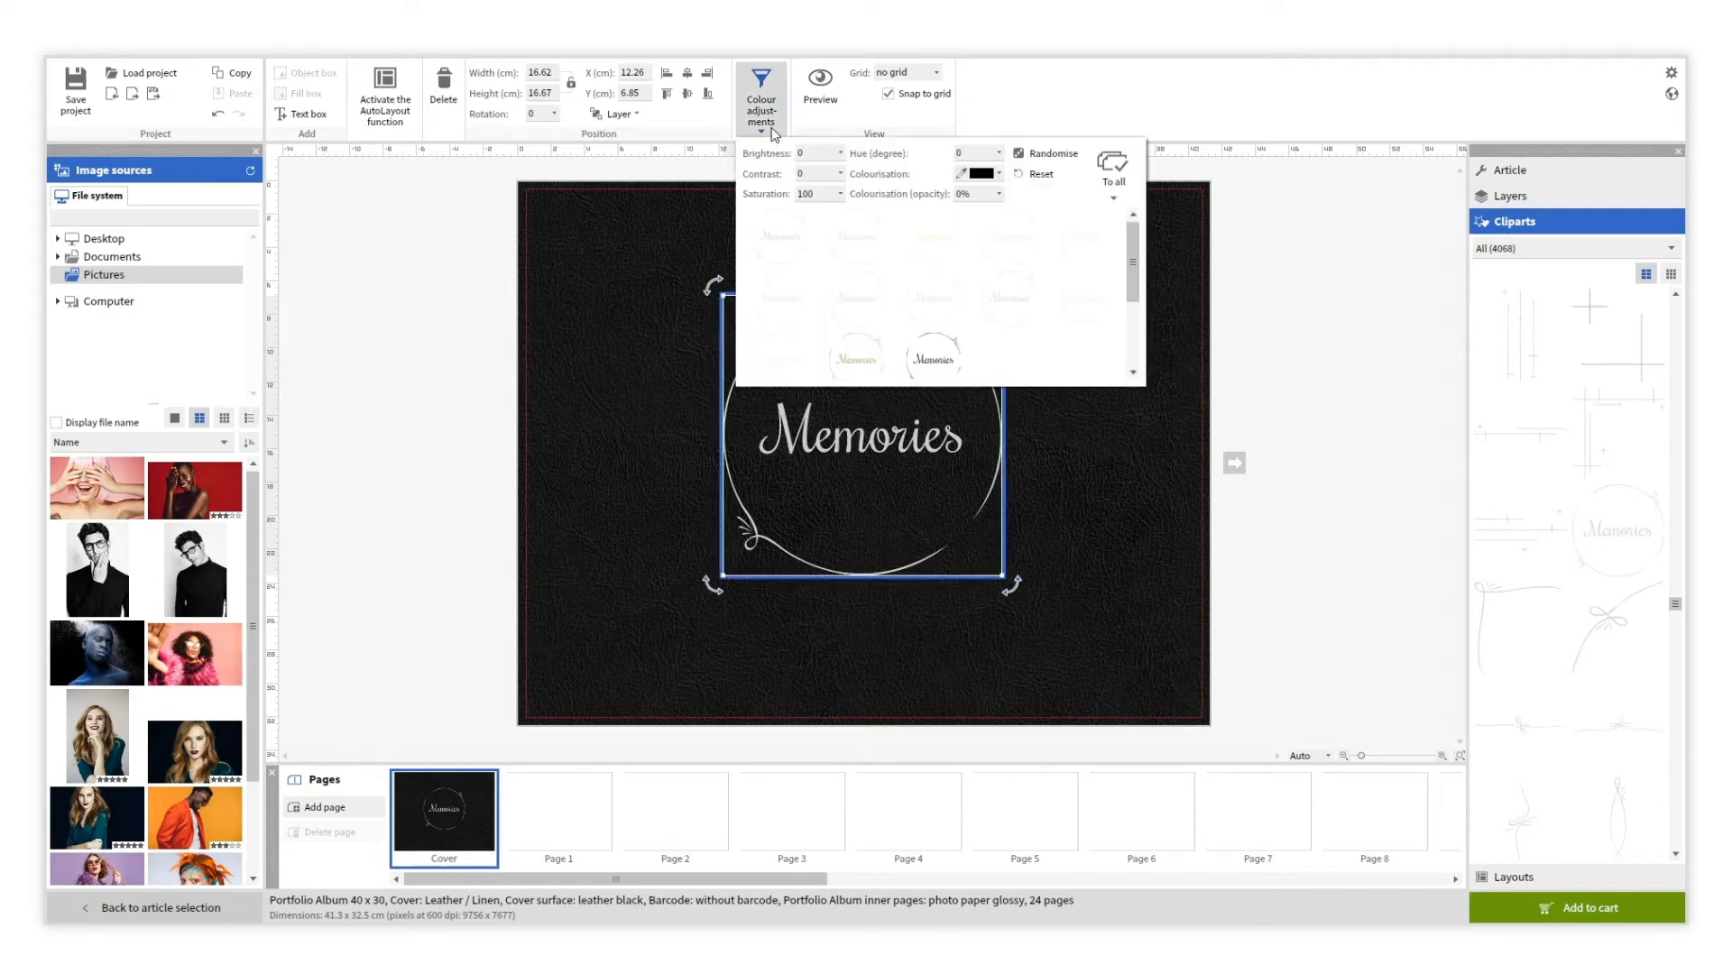
click(839, 153)
drag(845, 172, 893, 172)
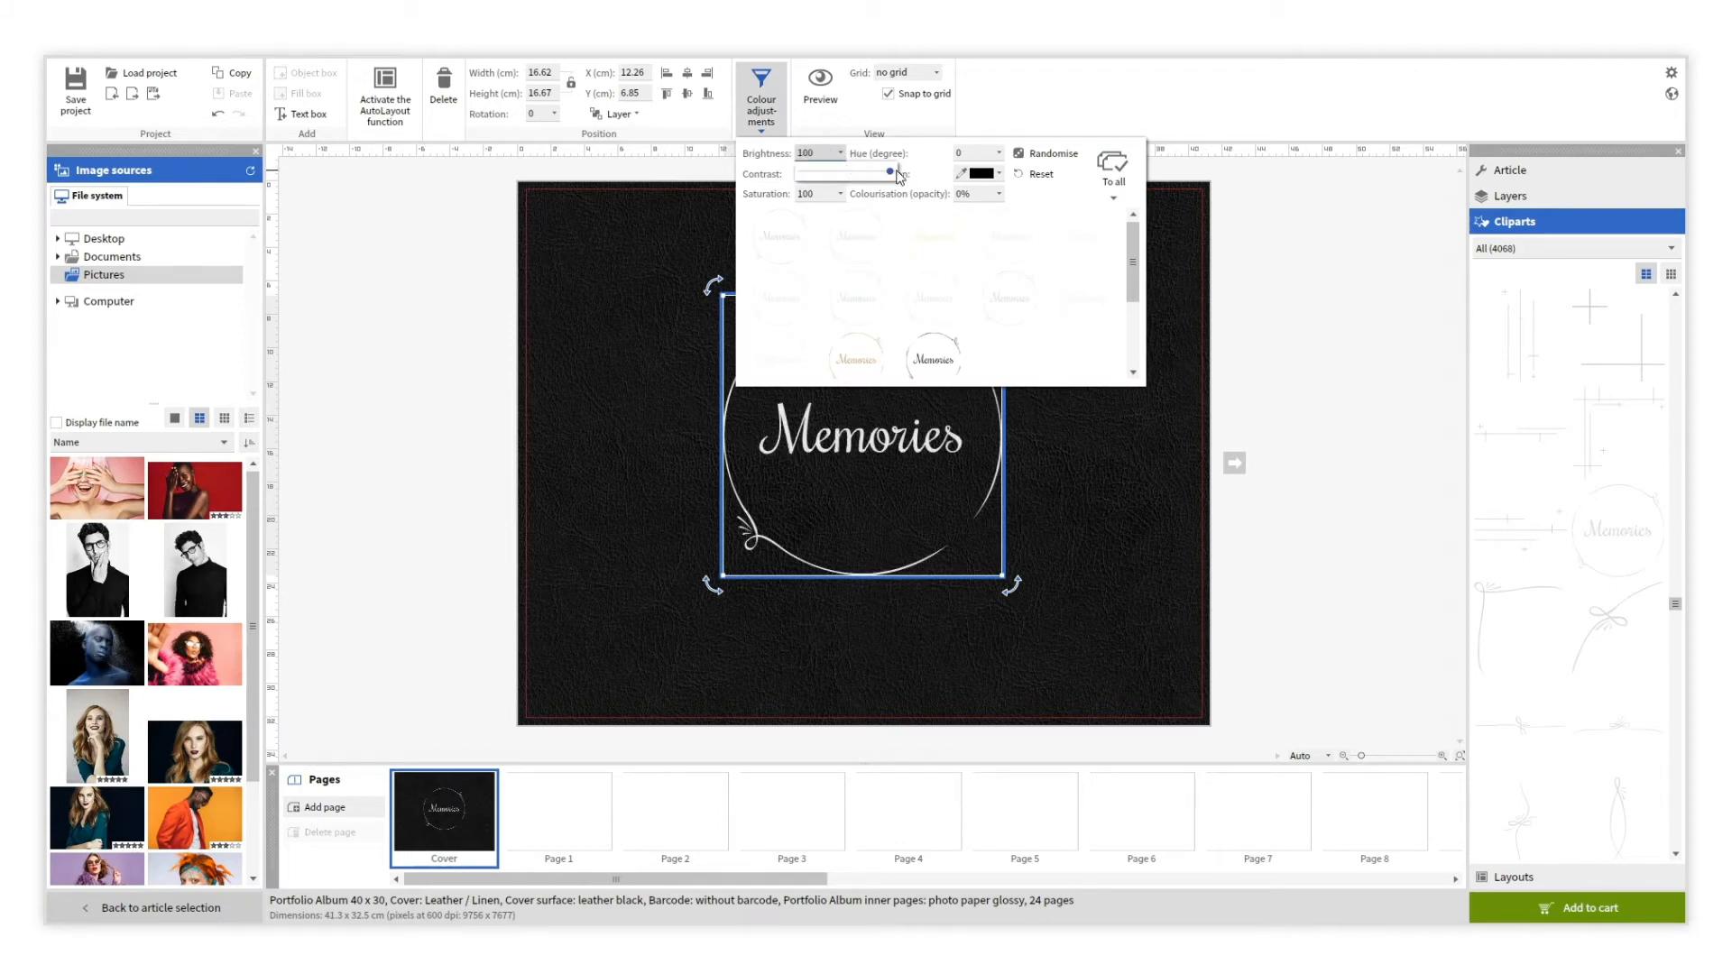
click(1068, 446)
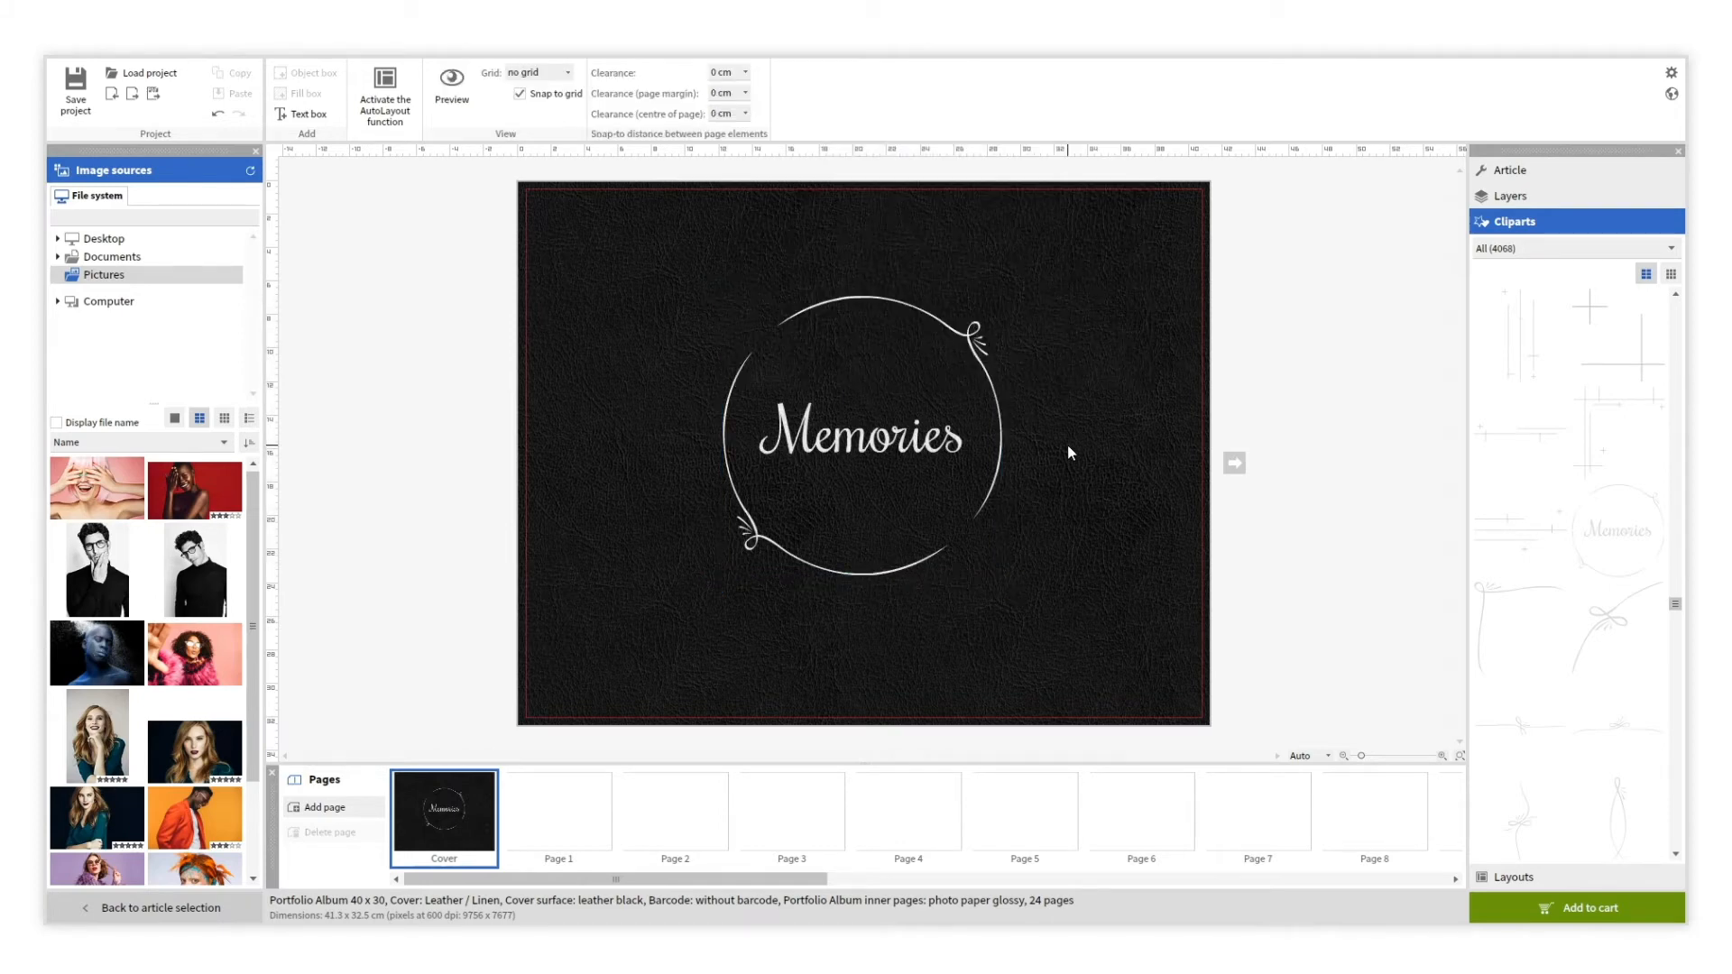
click(958, 435)
key(Delete)
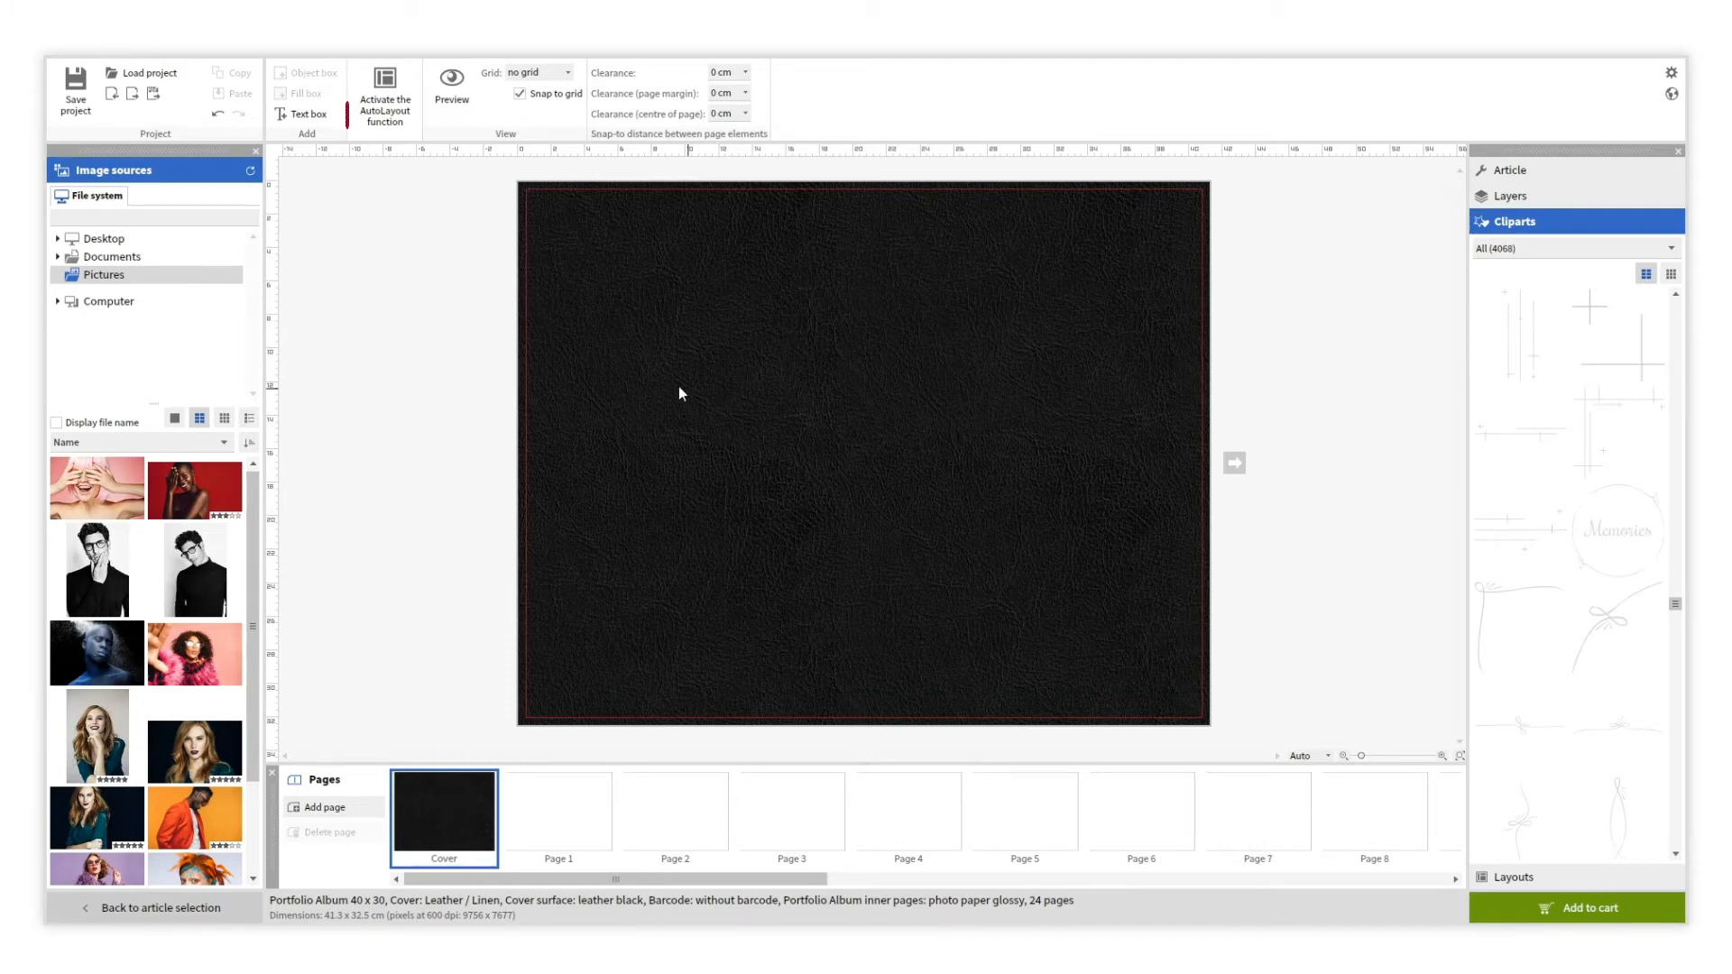
Add a PHOTOGRAPHY text box in Roboto Light, placed in the cover's upper-middle area.
click(303, 114)
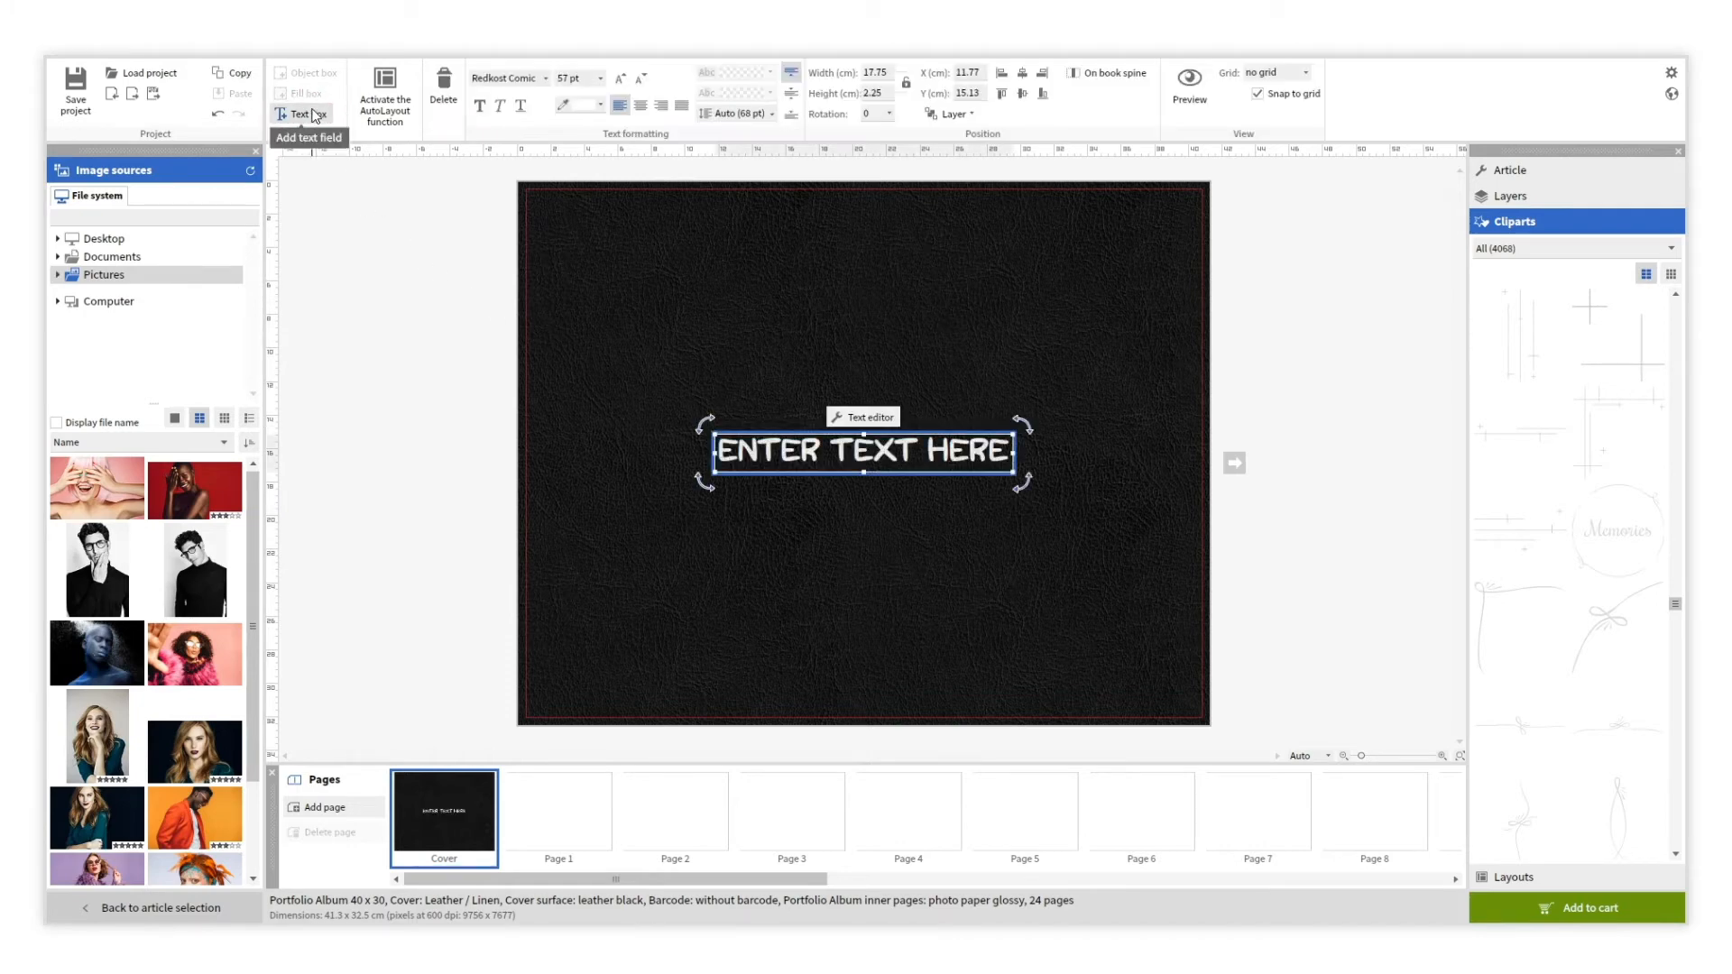
text(PHOTOGRAPHY)
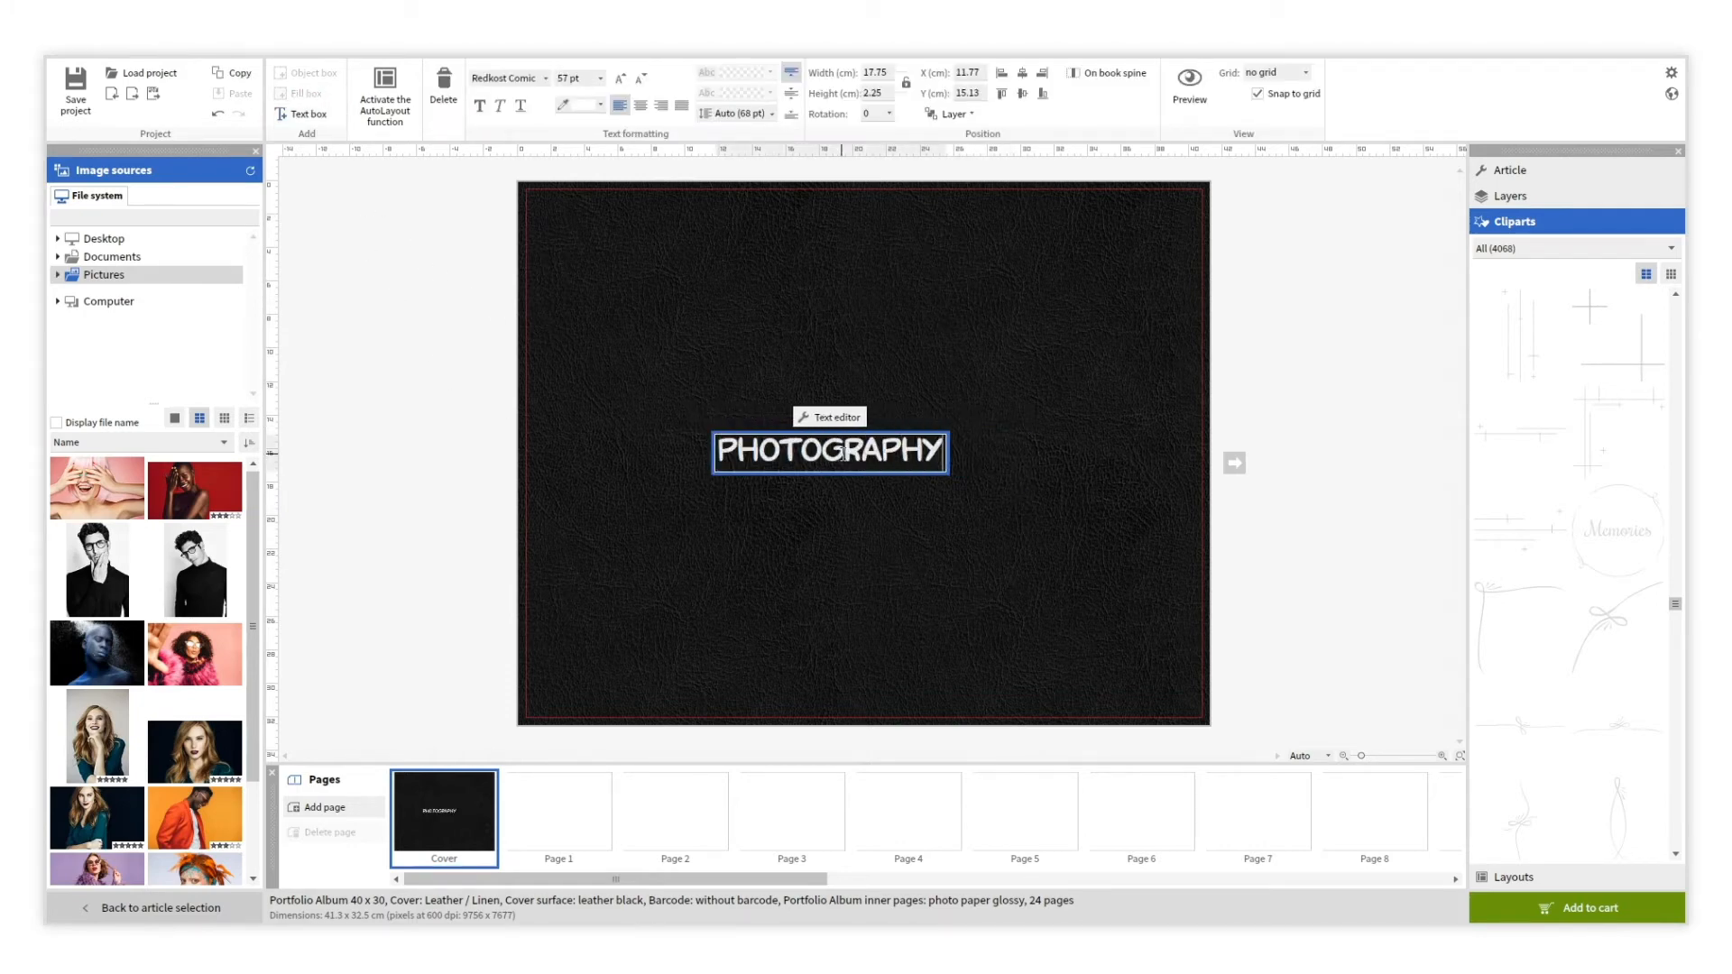
drag(844, 494, 888, 431)
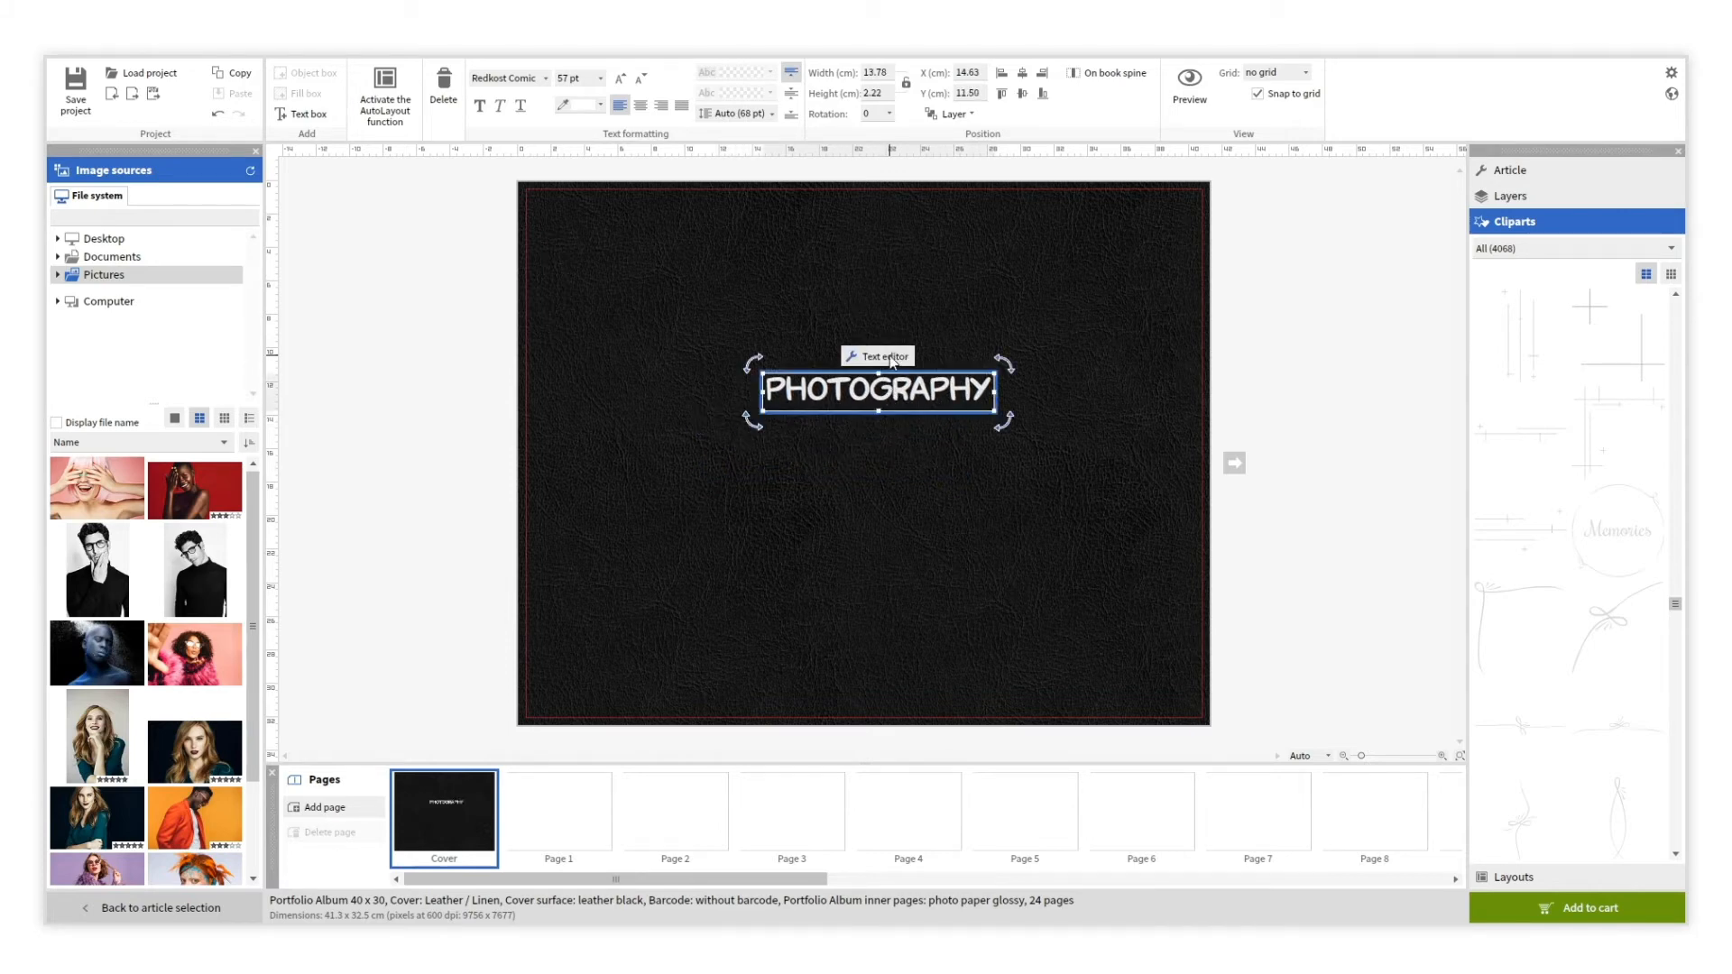
click(889, 357)
click(693, 361)
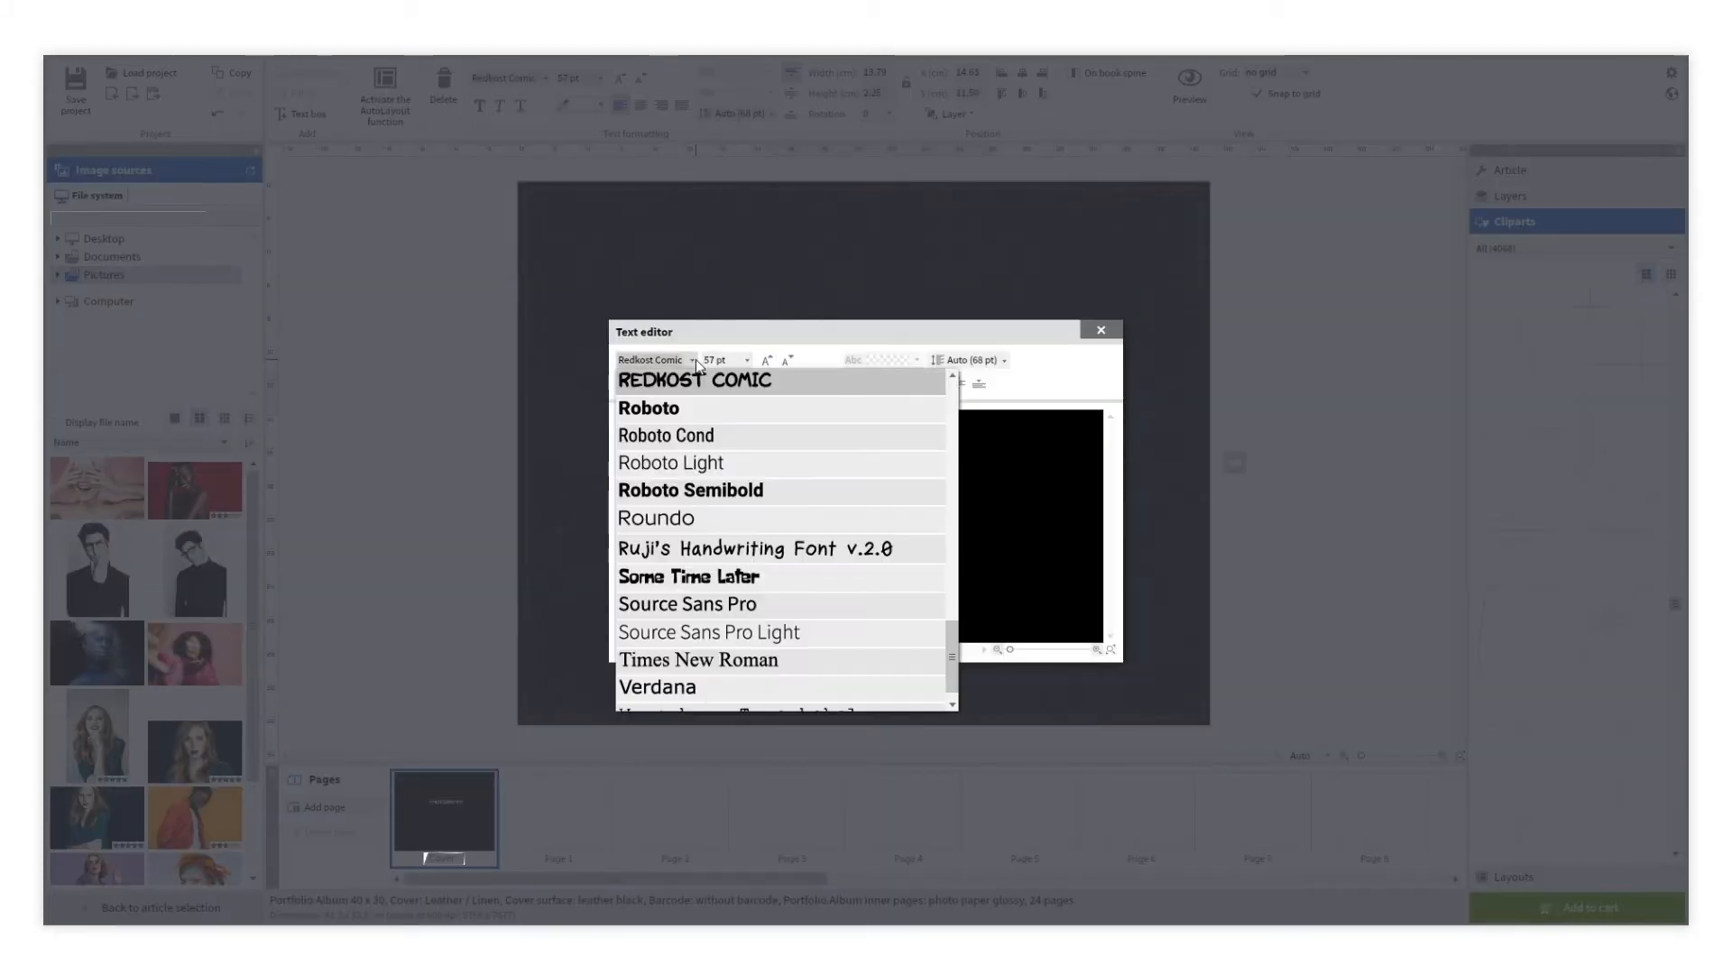
click(686, 464)
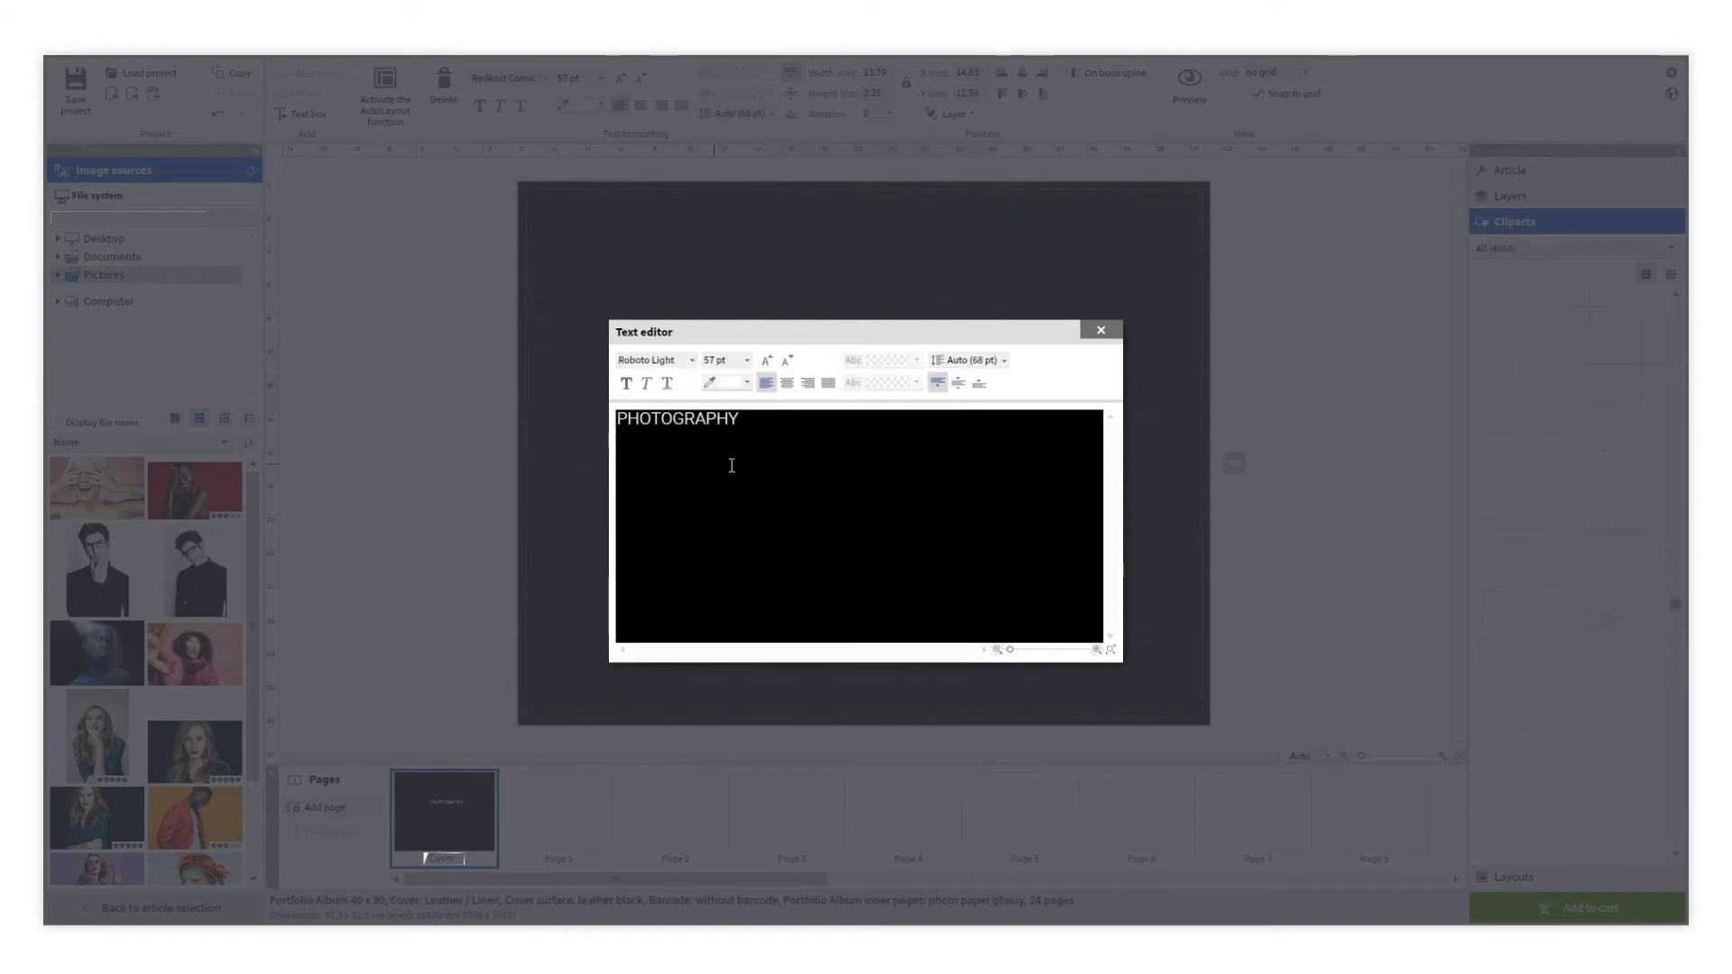
click(1100, 330)
click(905, 466)
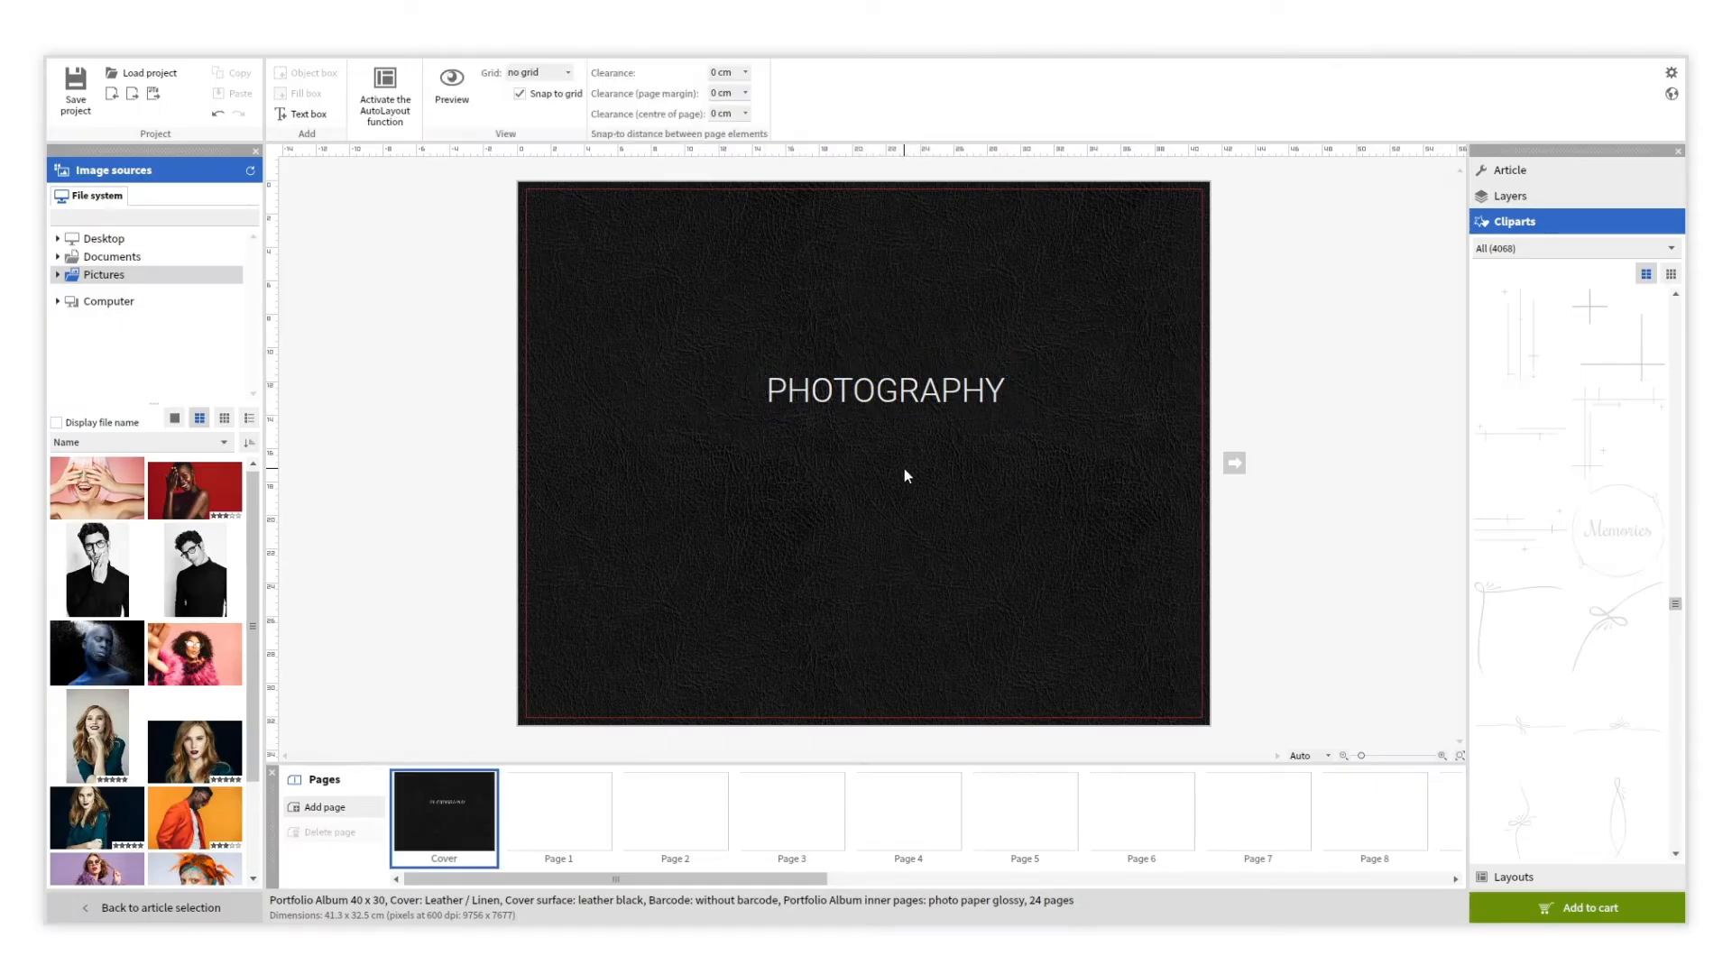
Add a 'portfolio' subtitle below PHOTOGRAPHY in the Dancing Script font.
click(302, 114)
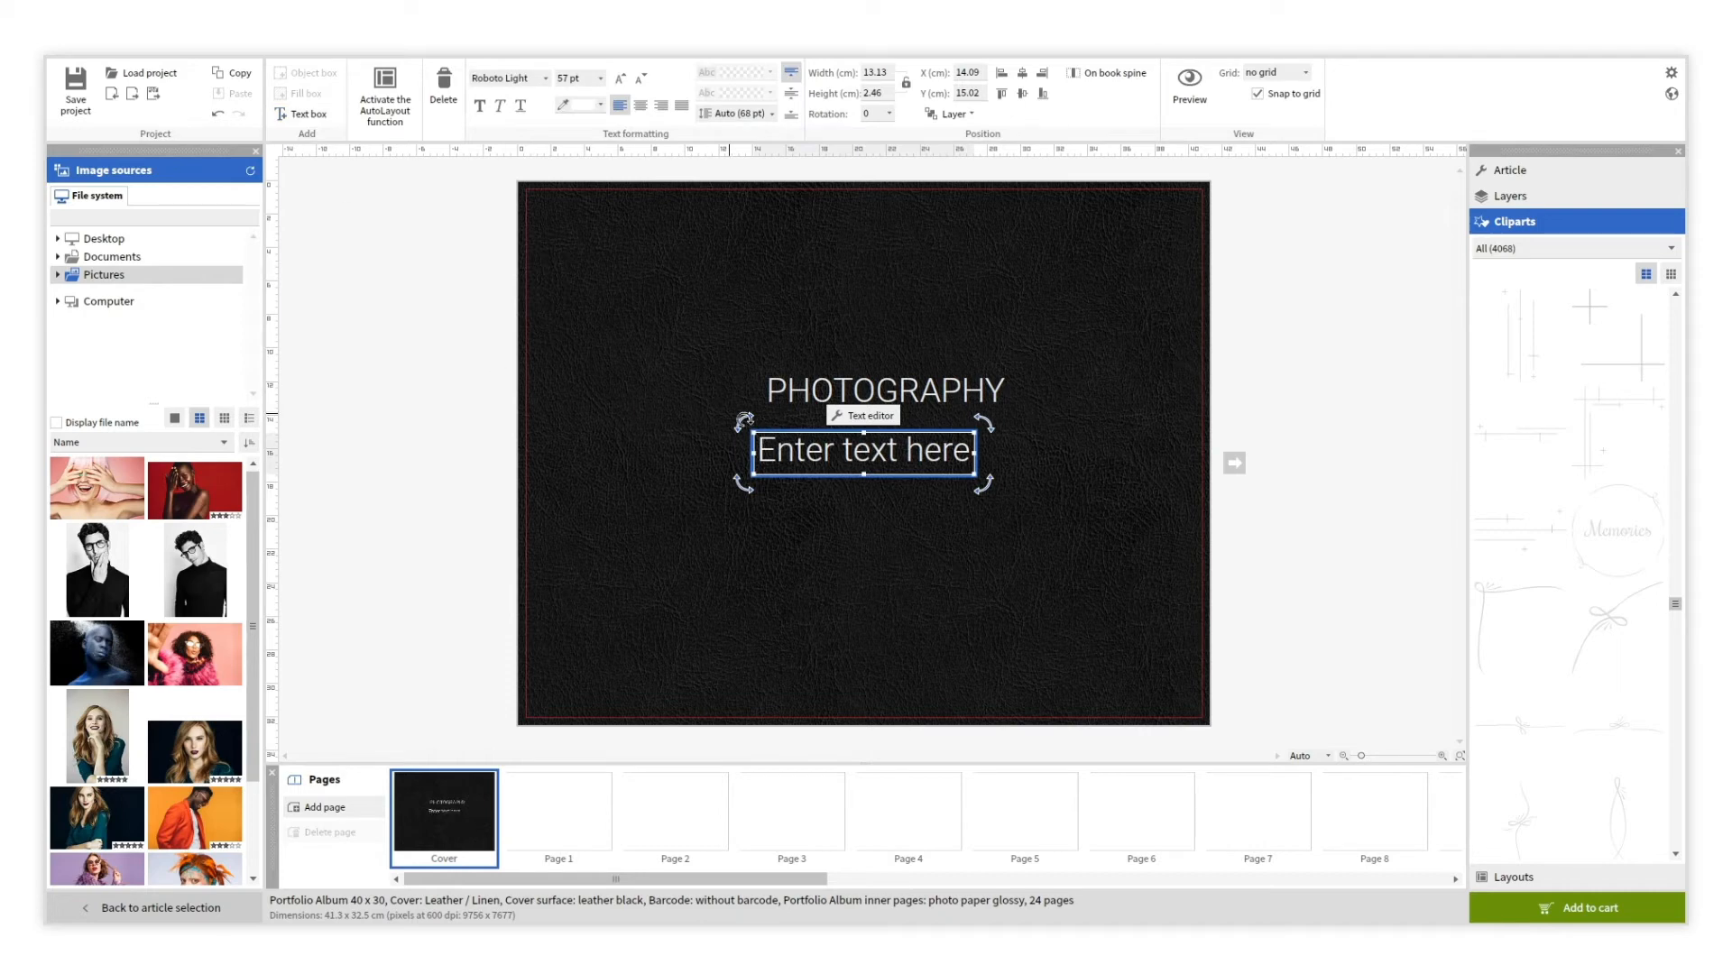
double_click(812, 444)
text(portfolio)
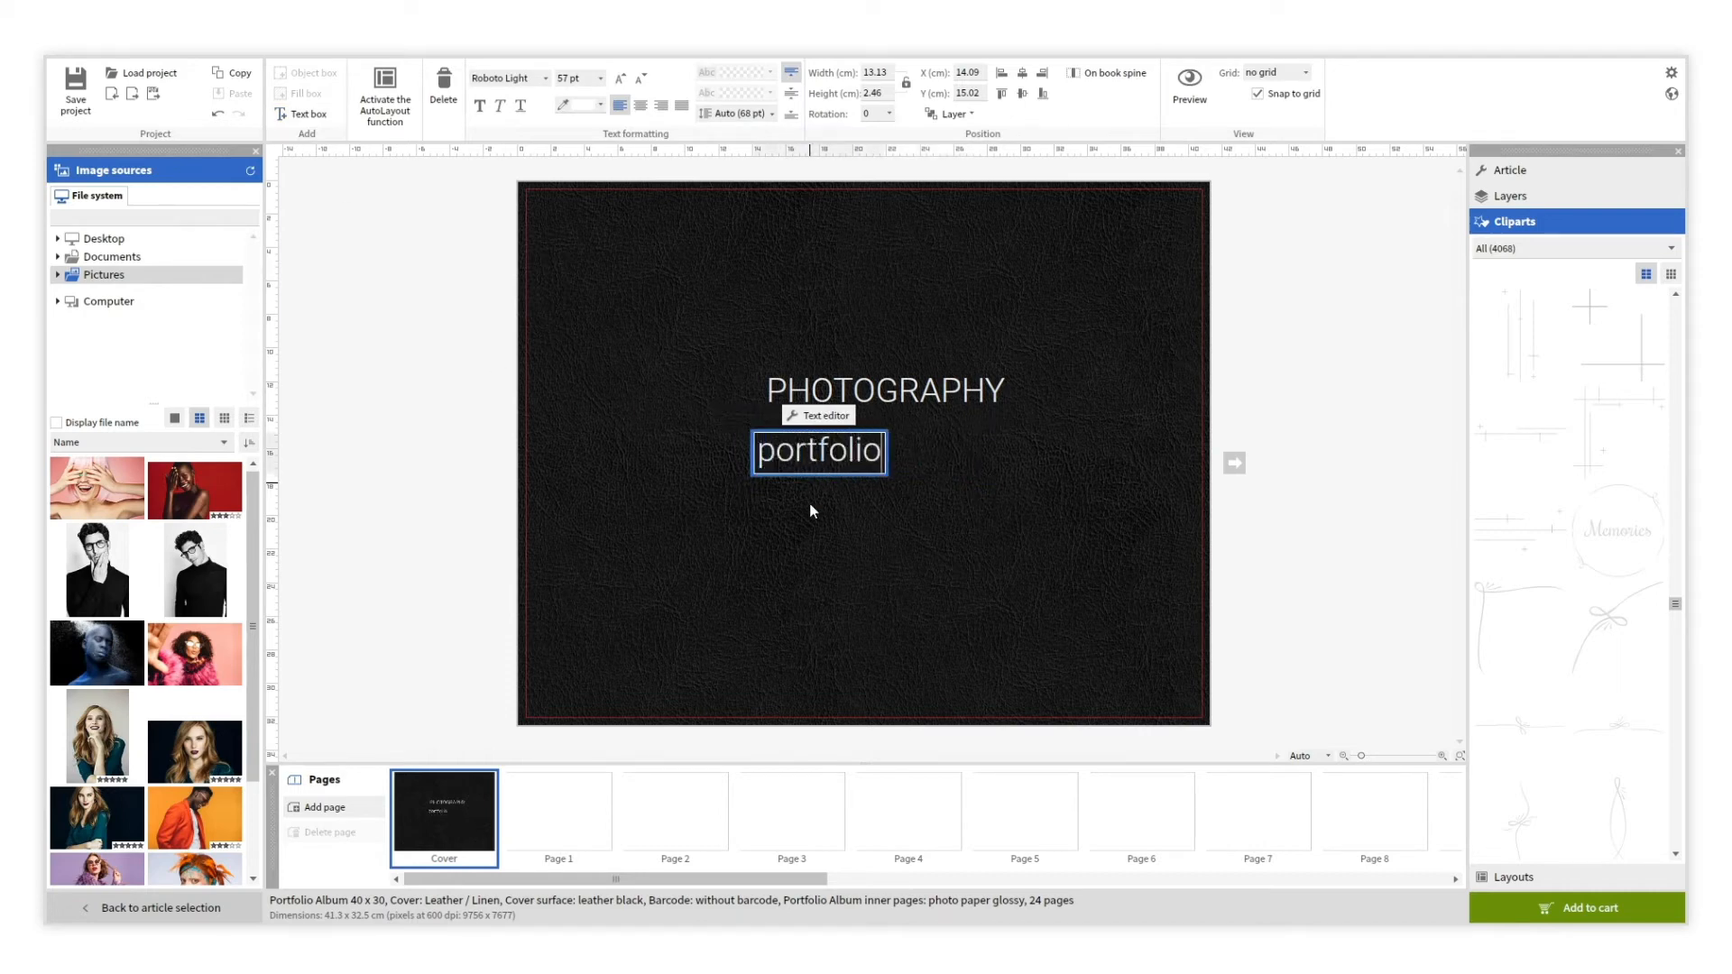
key(Escape)
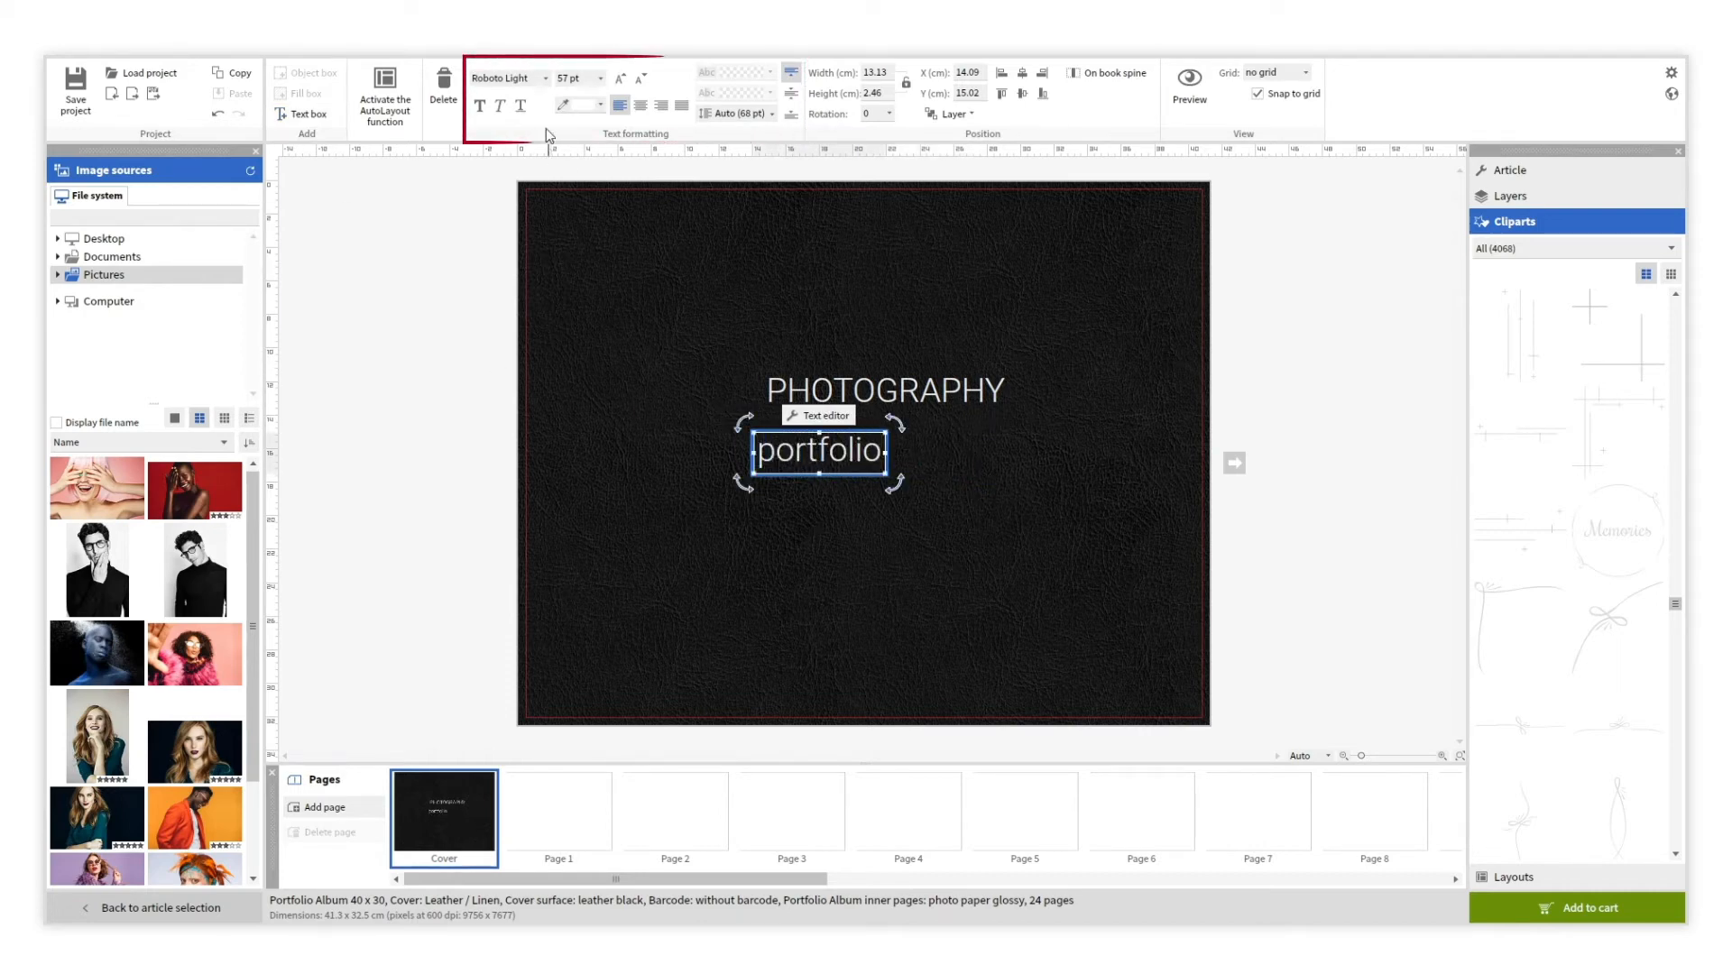
click(549, 79)
key(d)
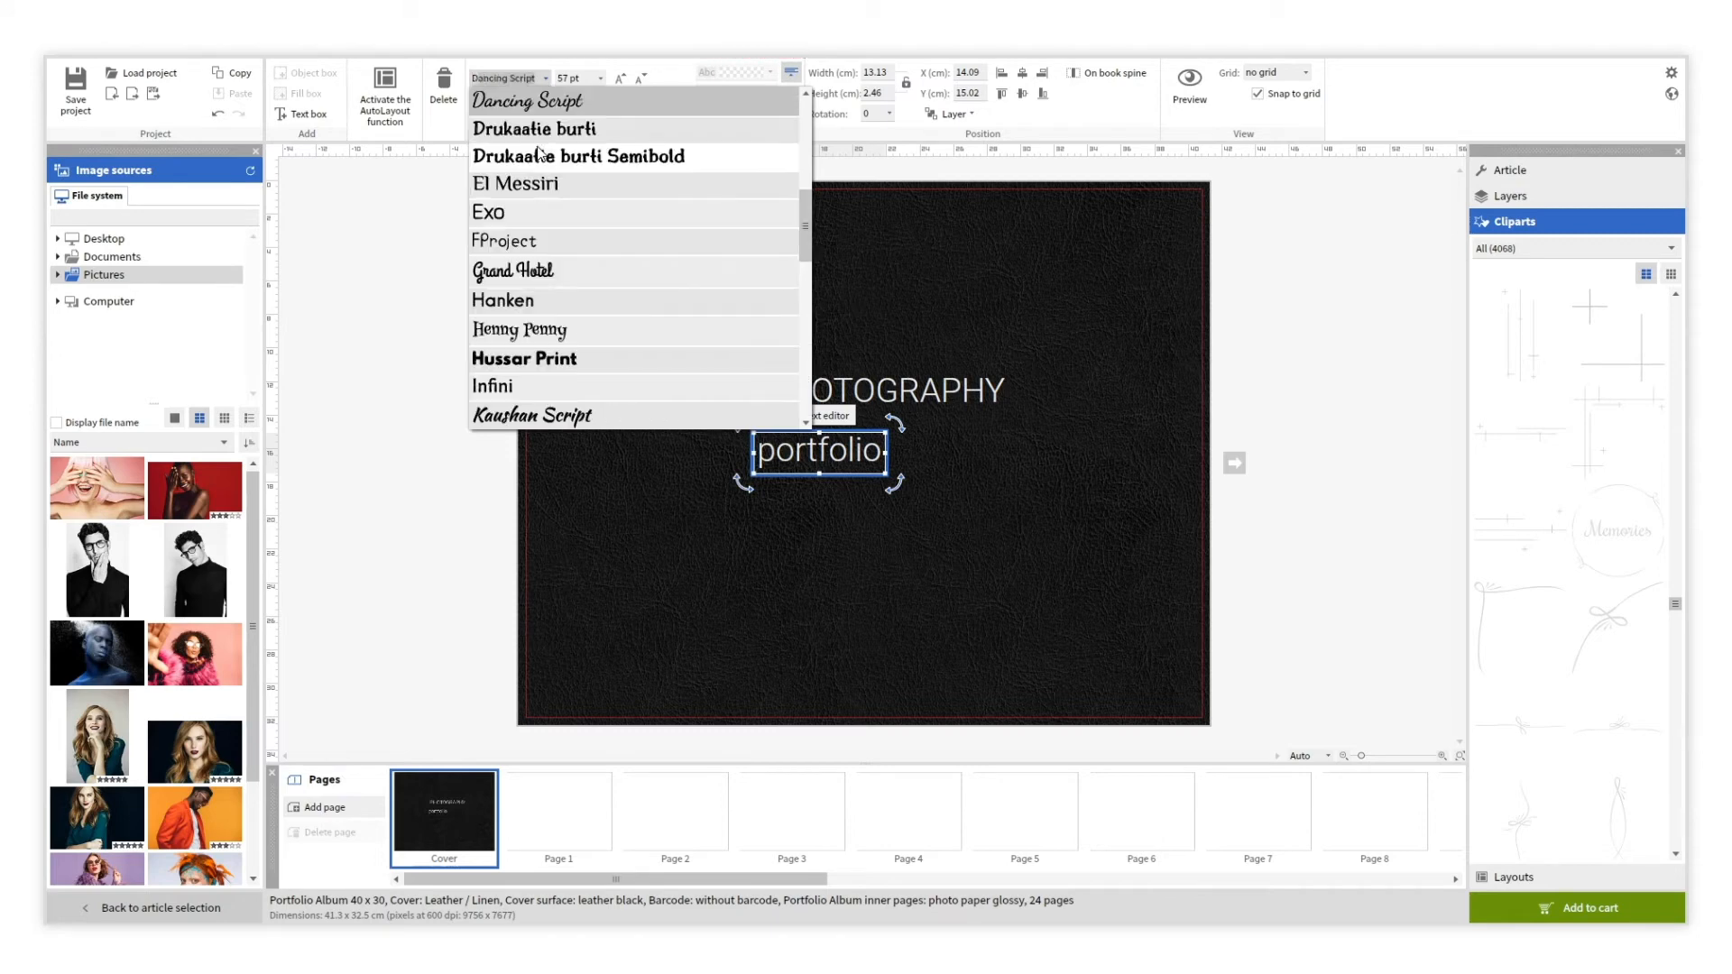
key(Return)
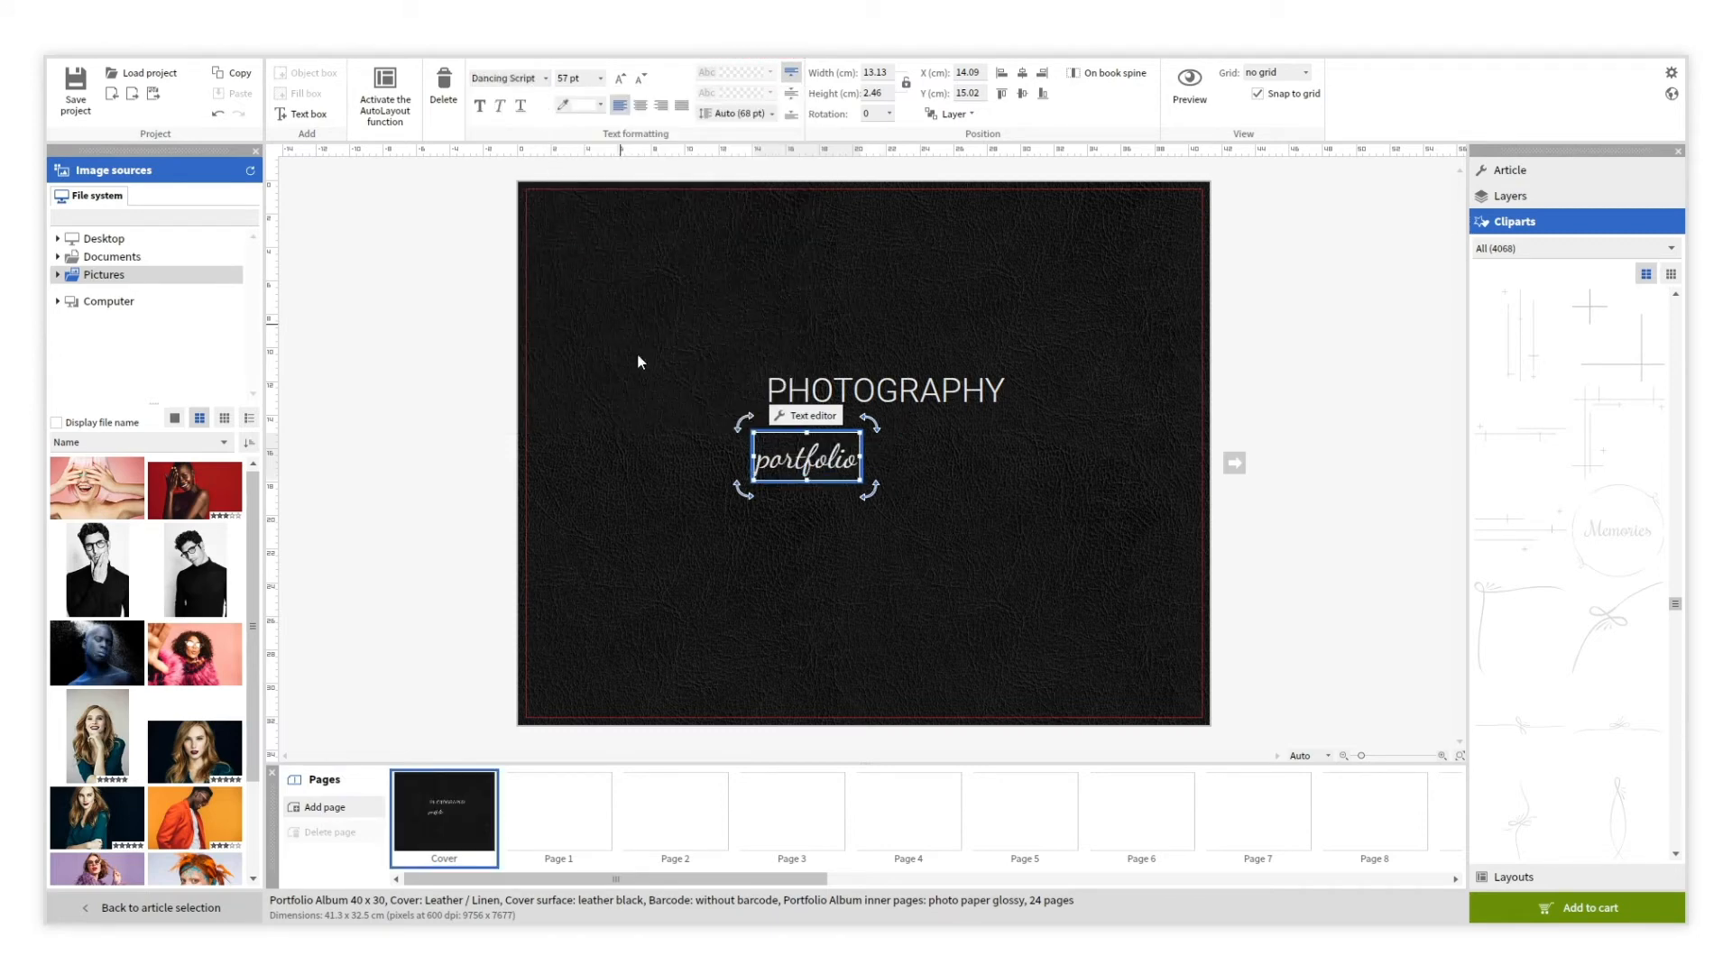
click(819, 553)
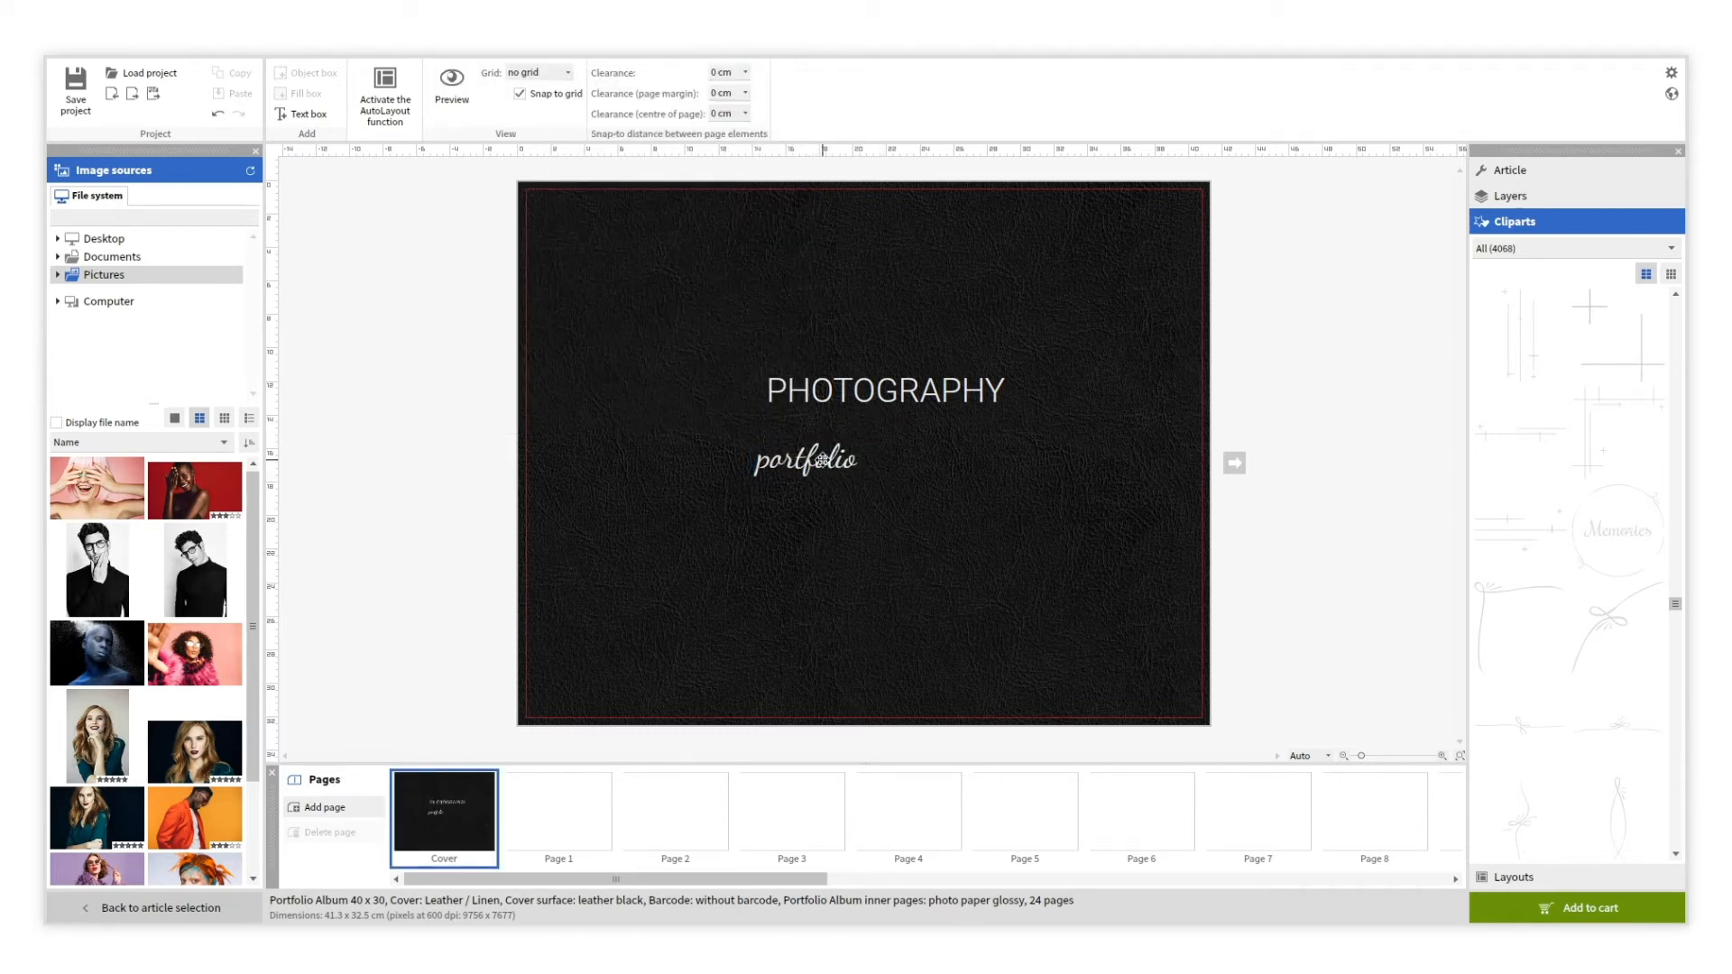
Centre the portfolio subtitle and the PHOTOGRAPHY title horizontally, stacked together.
click(823, 460)
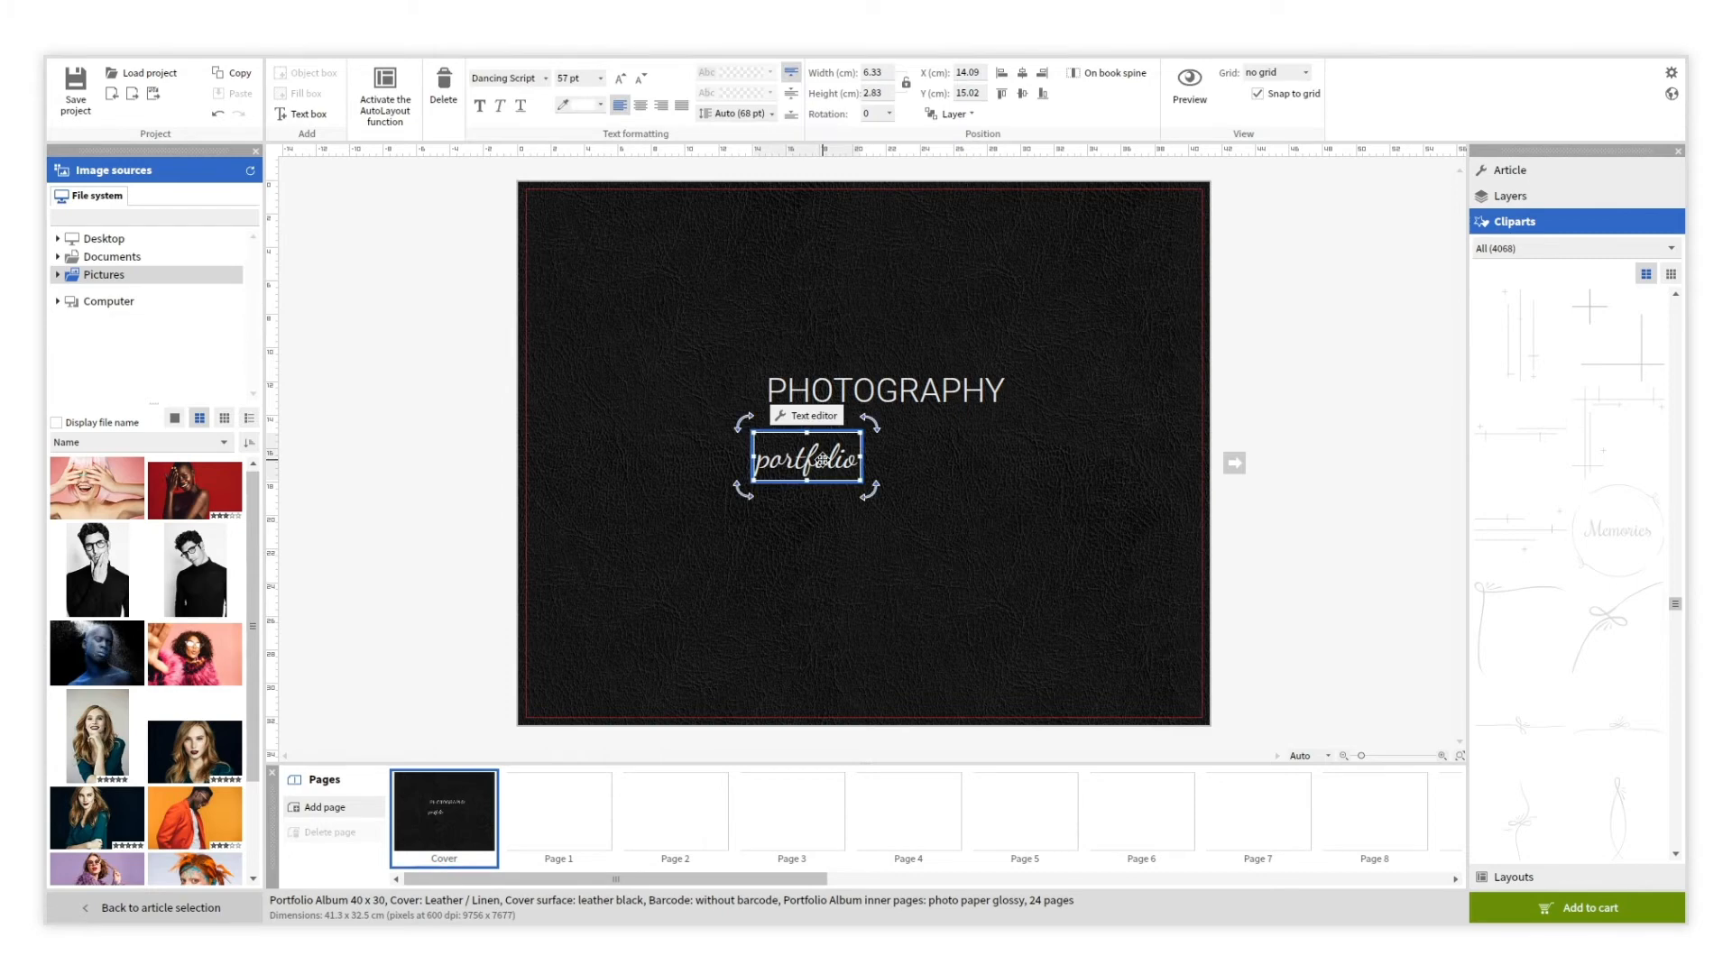
click(1022, 94)
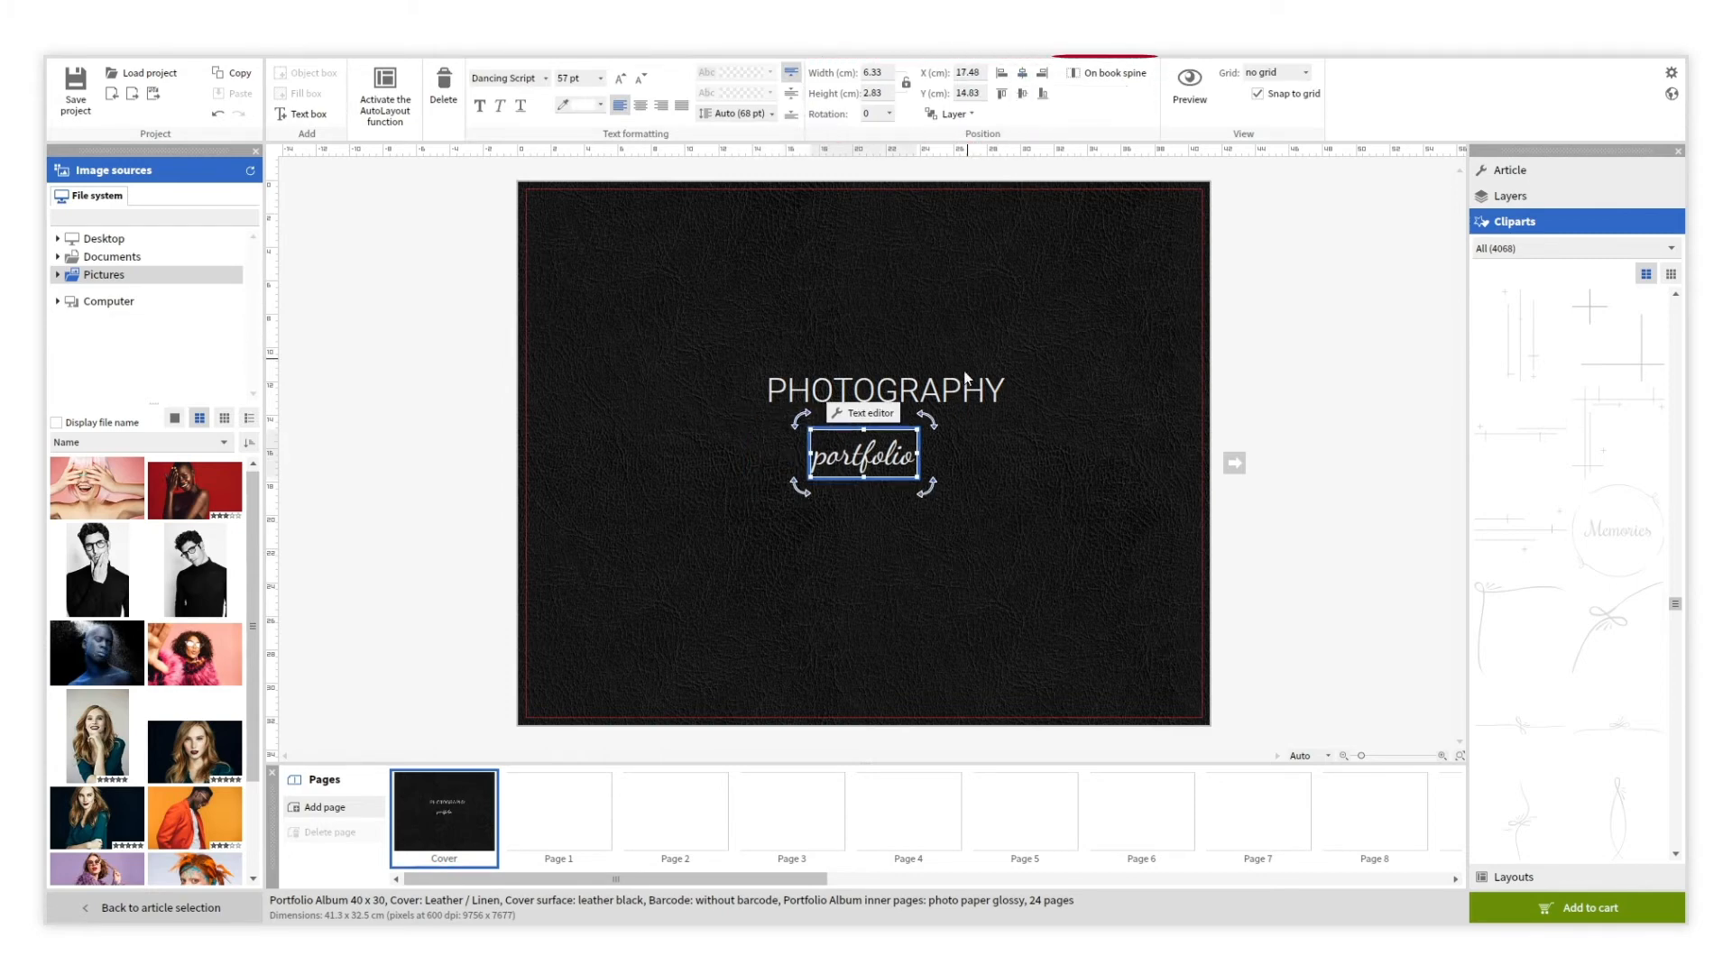
drag(957, 386, 934, 398)
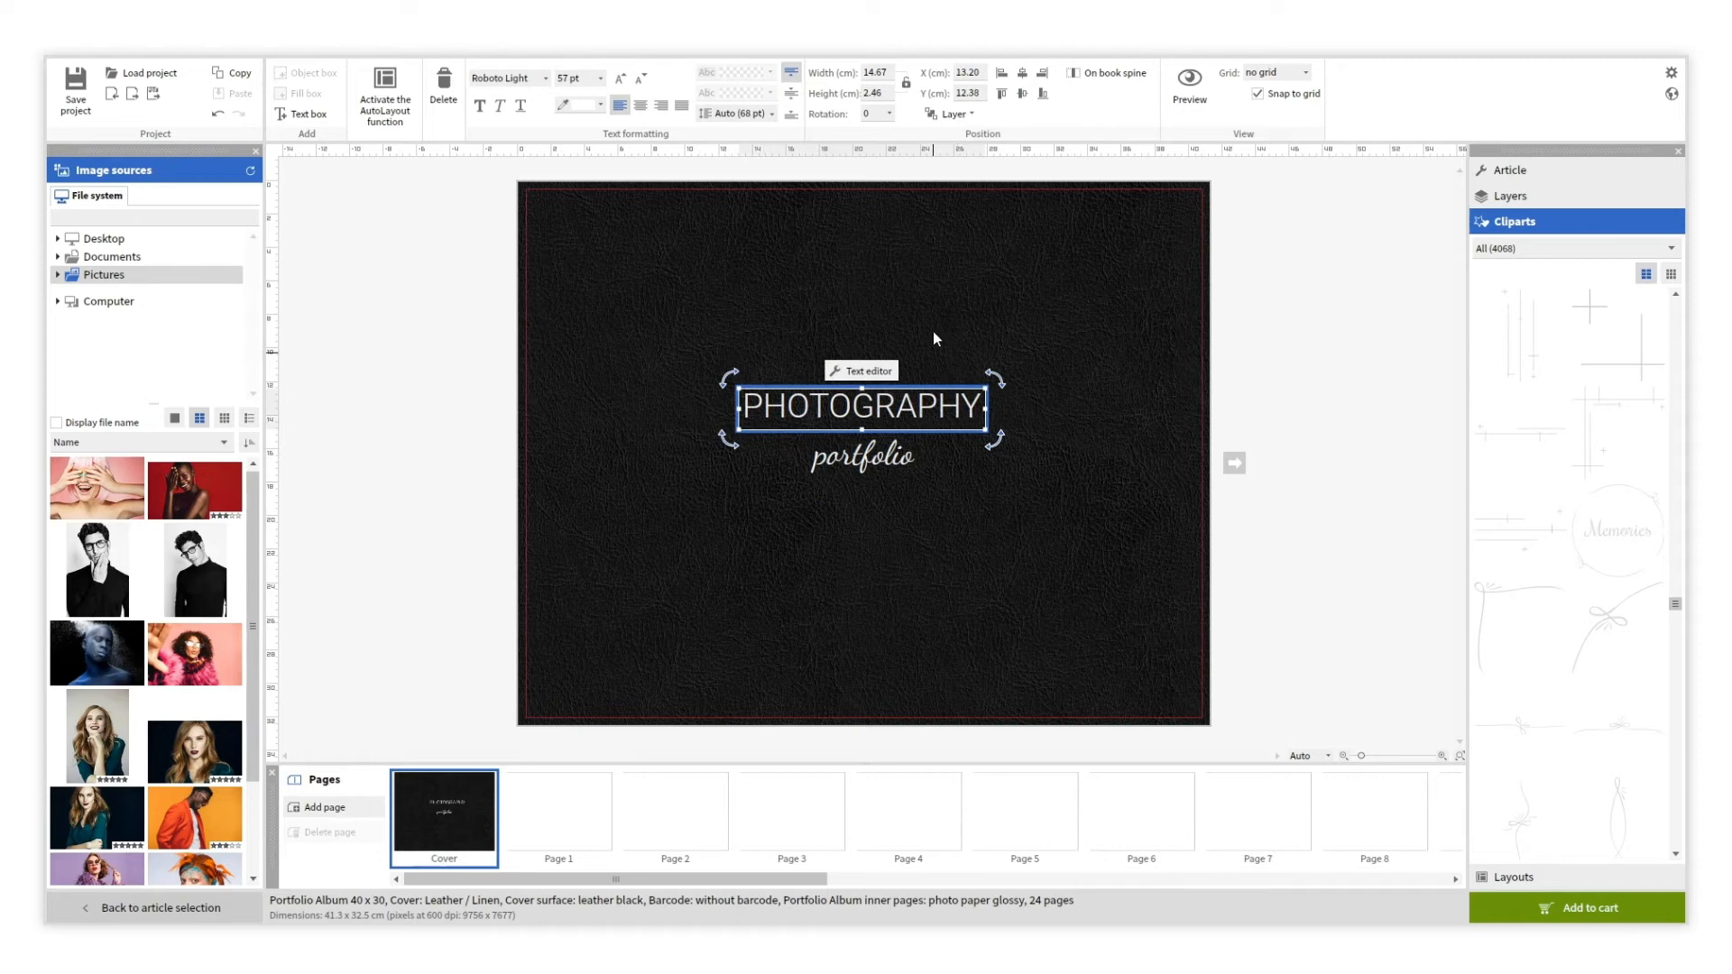
click(1025, 70)
click(997, 512)
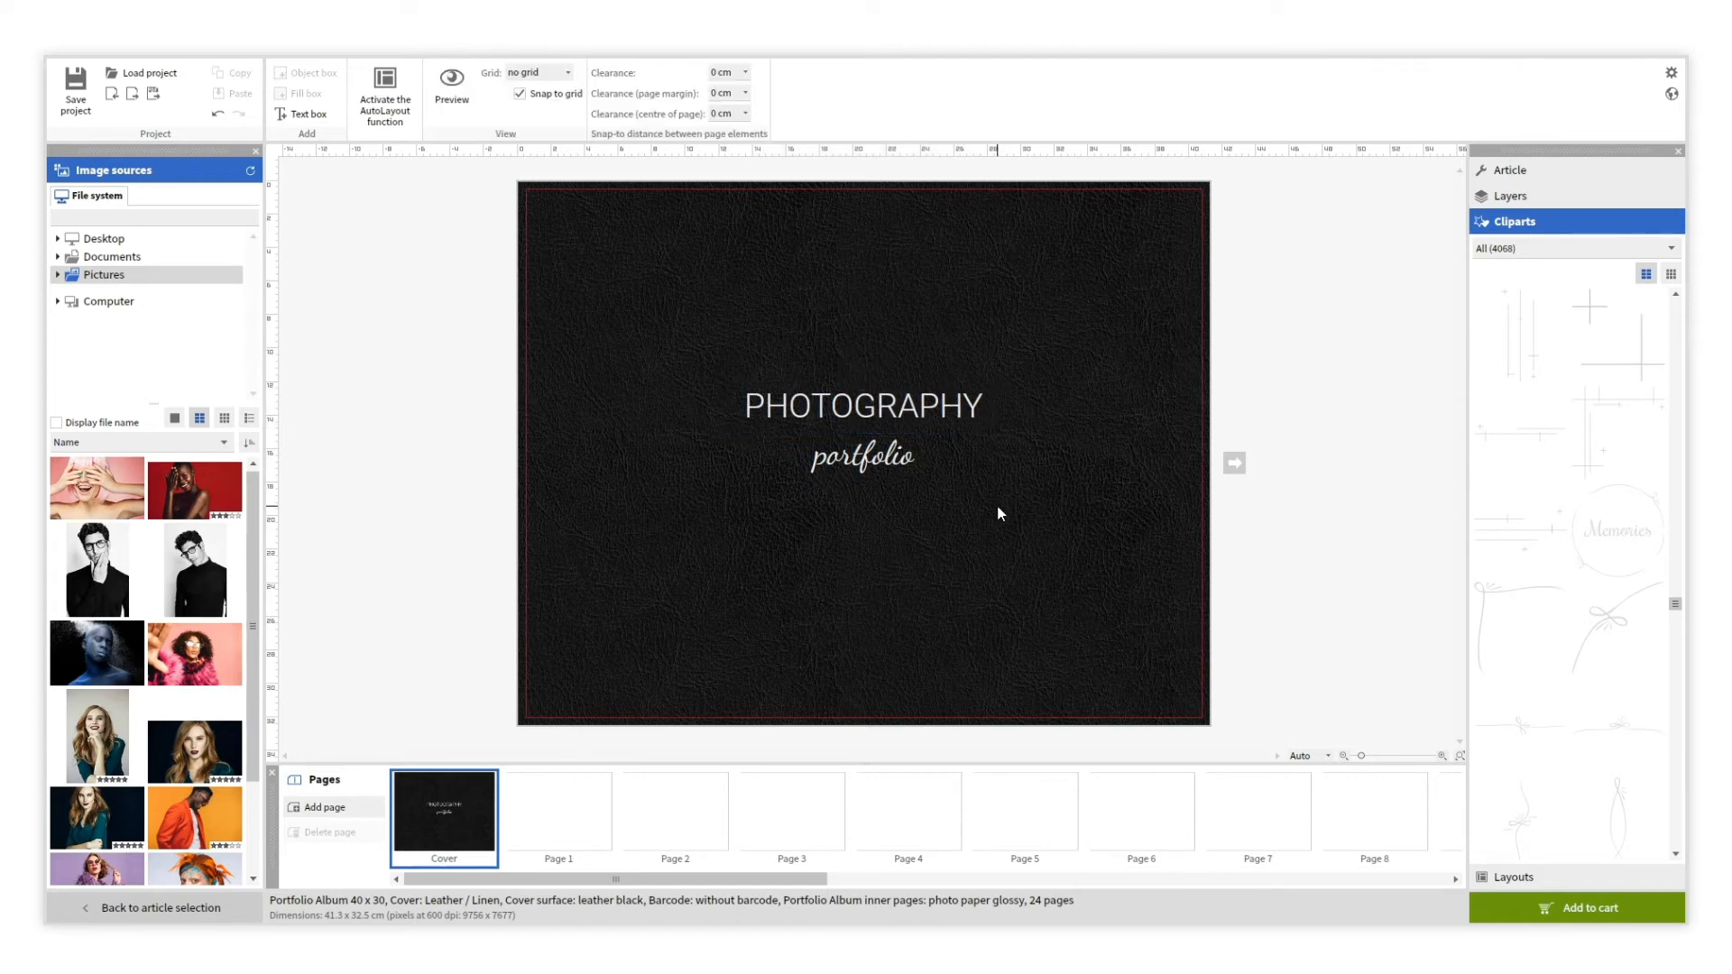
Place the pink-haired portrait on Page 1, stretched to all four page edges.
click(599, 797)
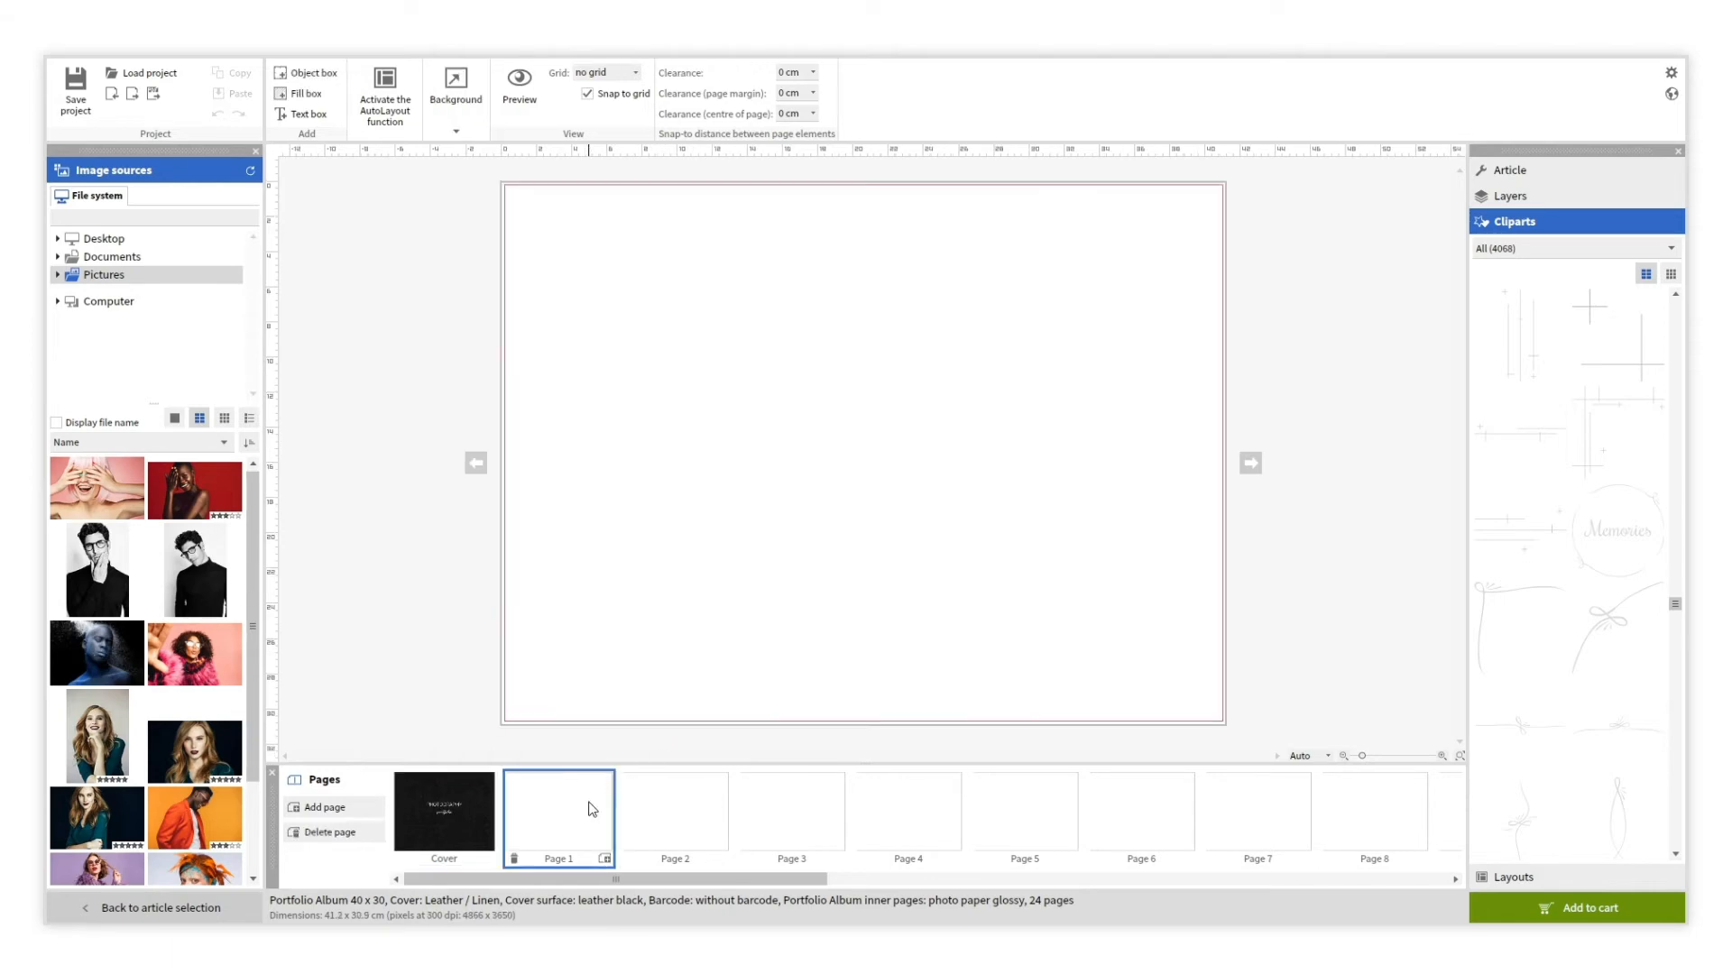
drag(112, 494, 827, 442)
drag(824, 290, 828, 182)
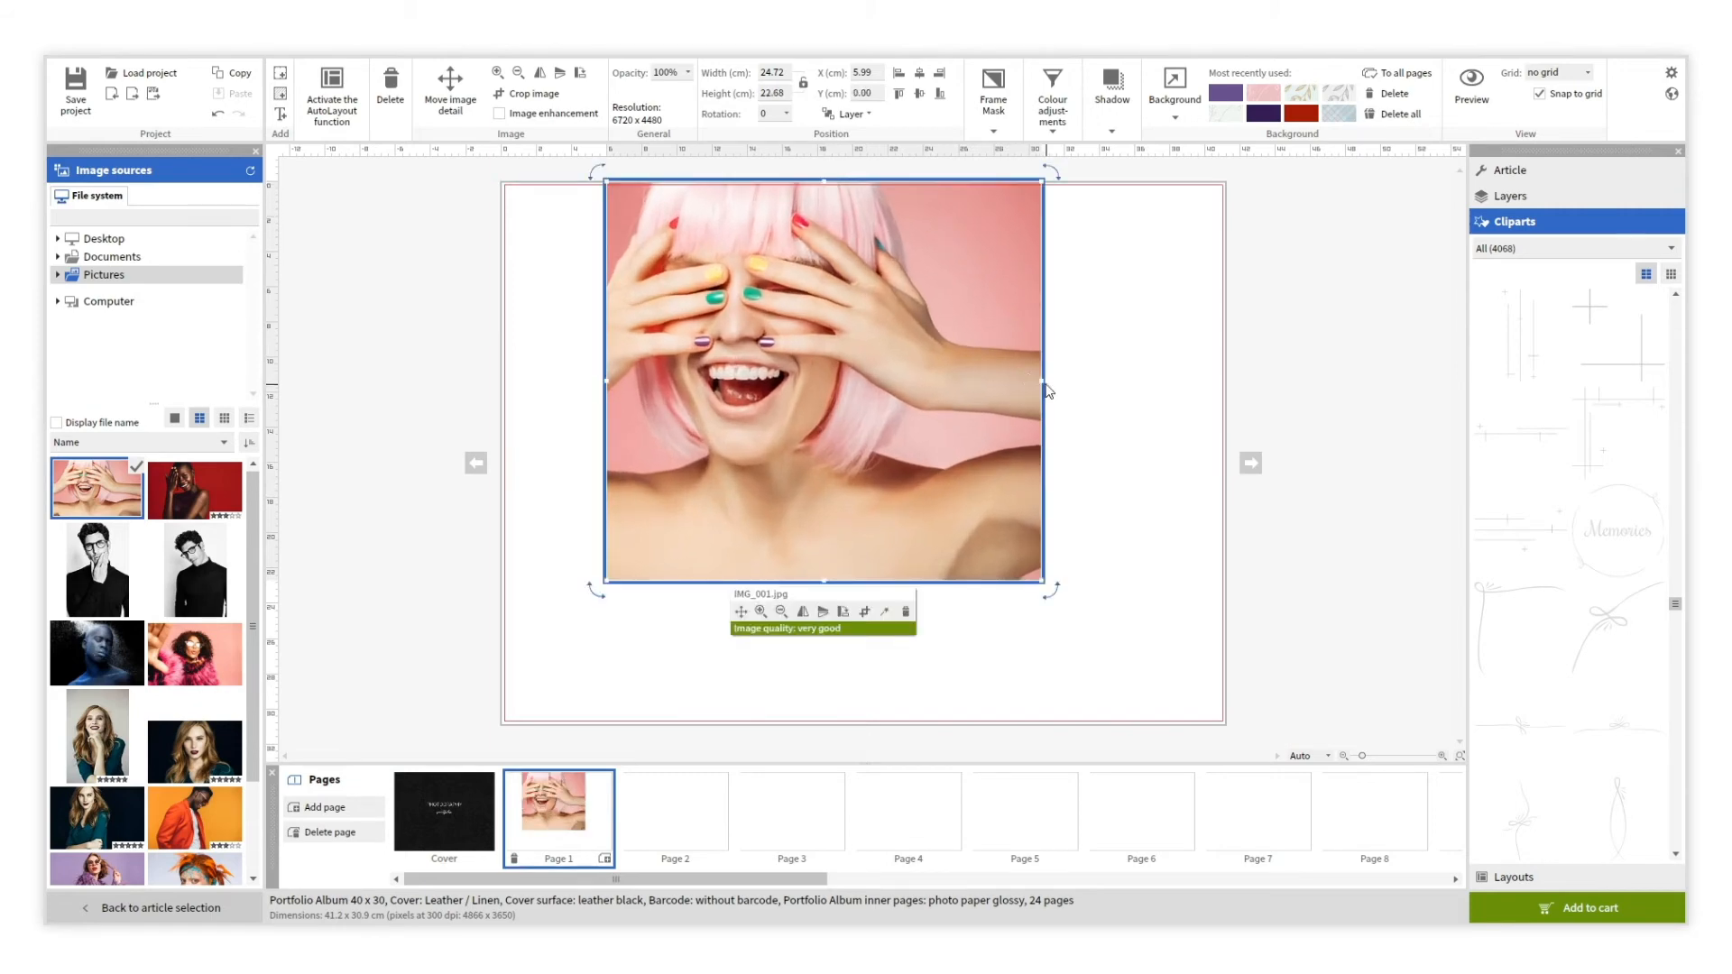
drag(1056, 377, 1224, 376)
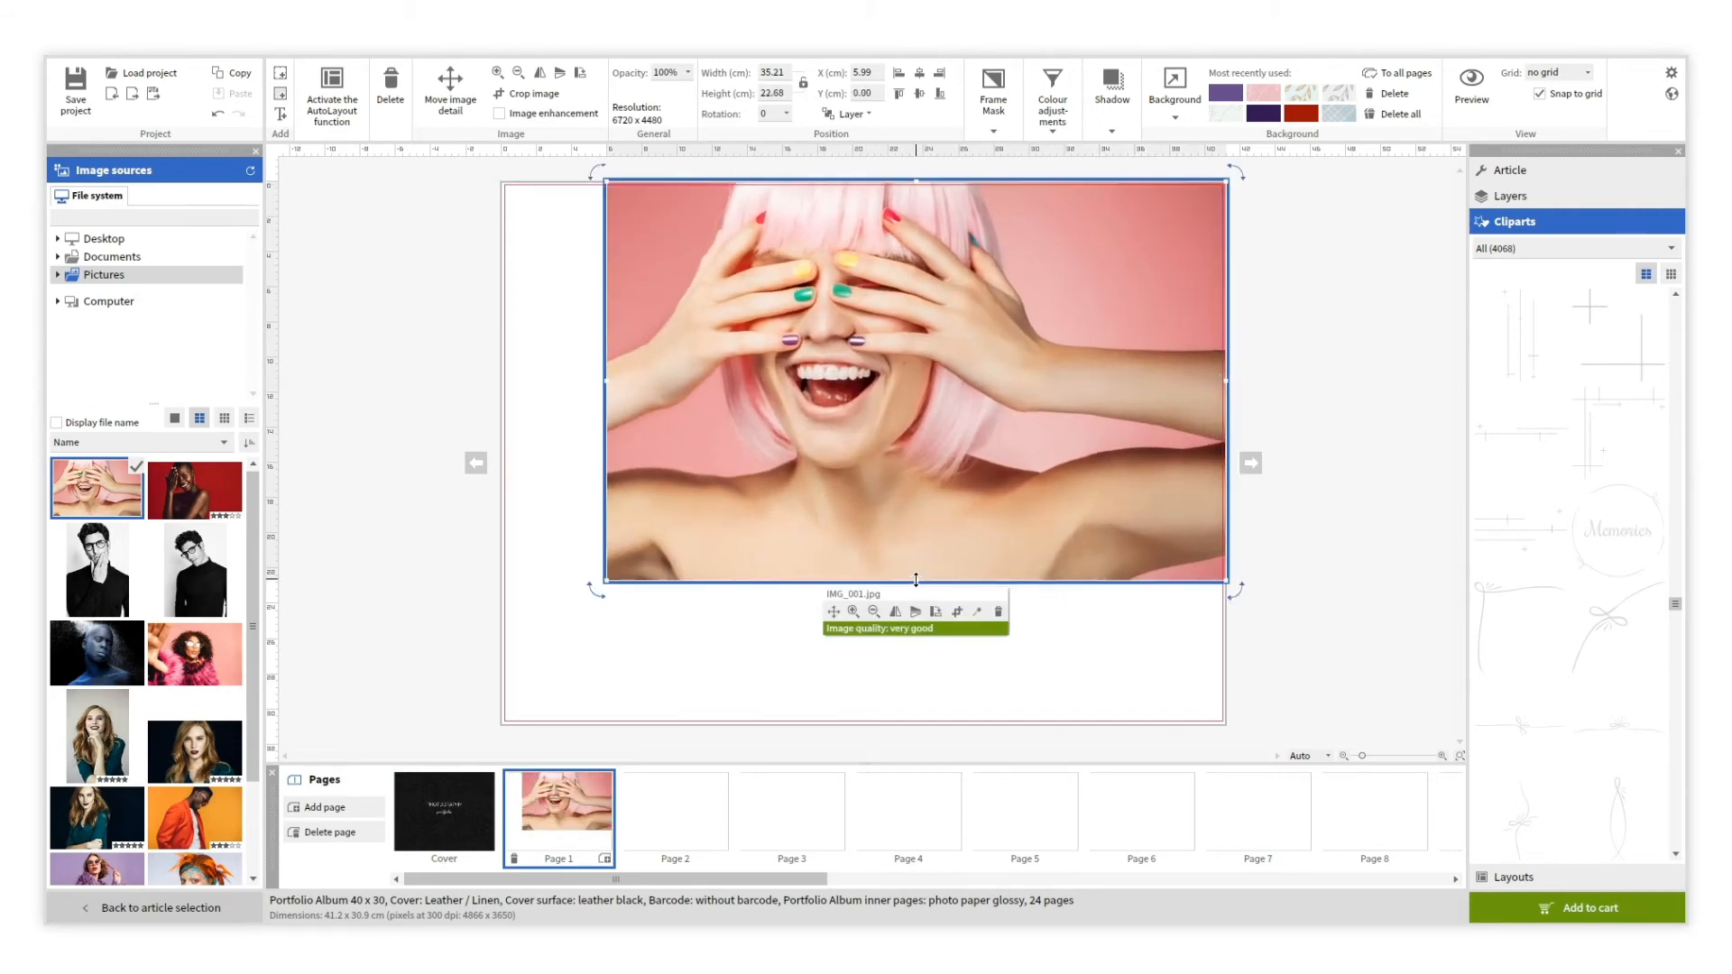
drag(915, 579, 919, 723)
drag(607, 459, 502, 447)
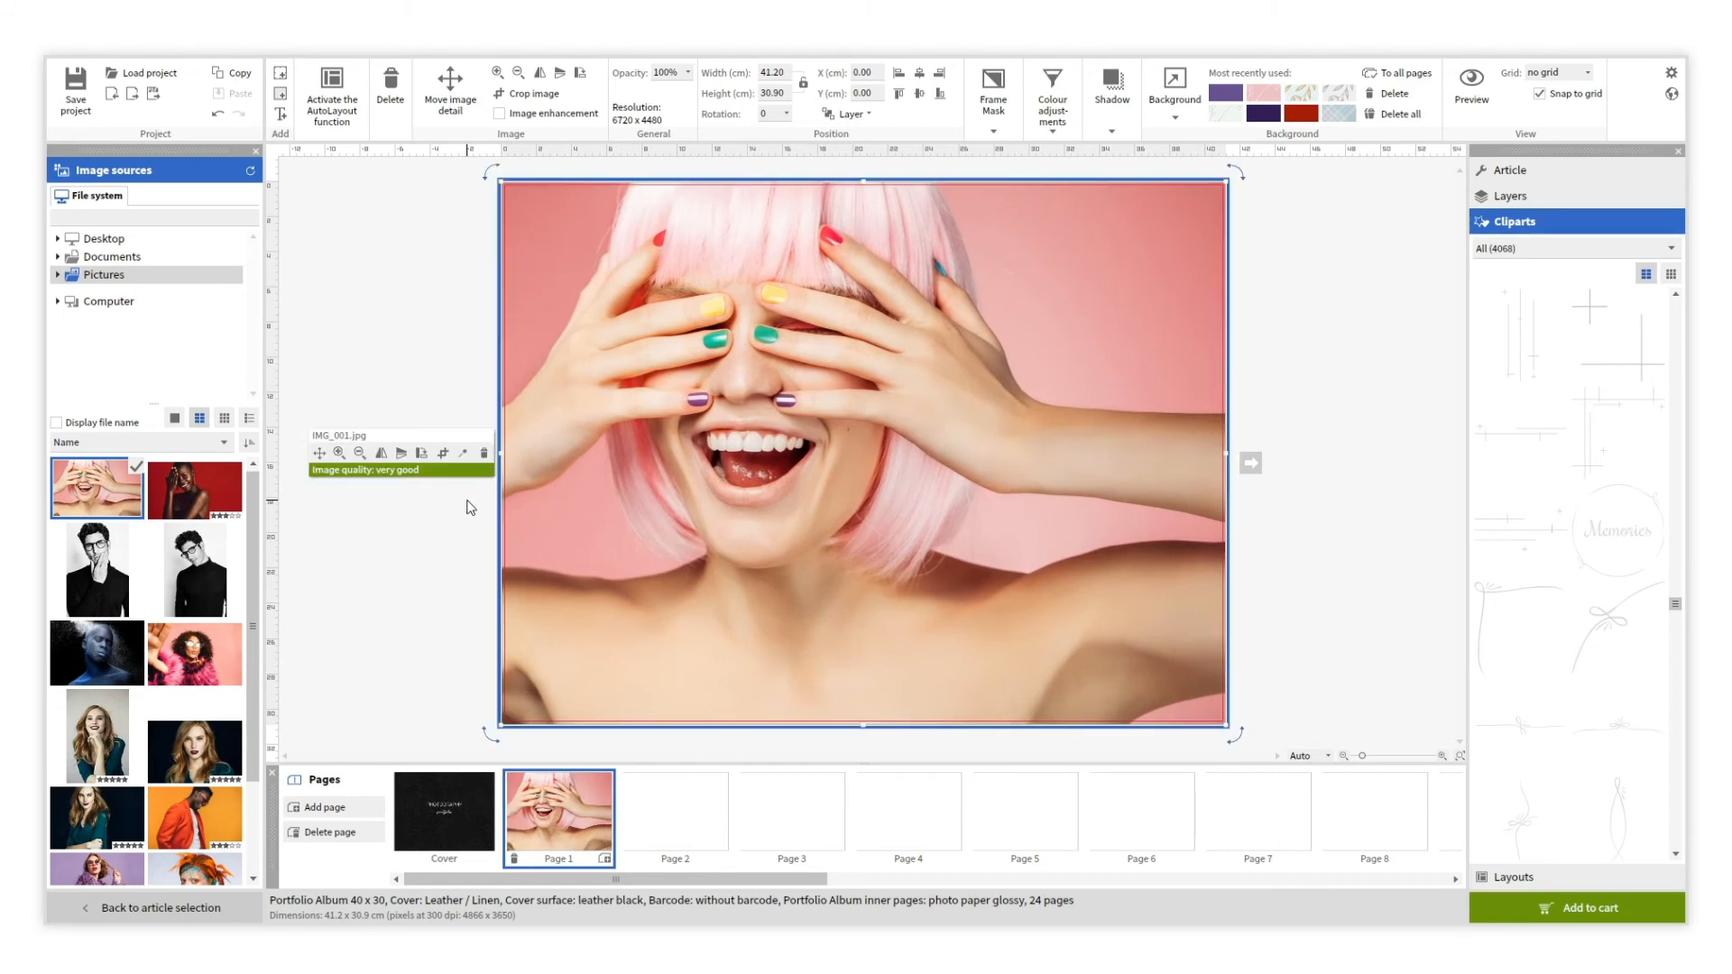
Adjust the Page 1 photo's mirroring and zoom, shifting its framing slightly down and right.
click(382, 453)
click(381, 453)
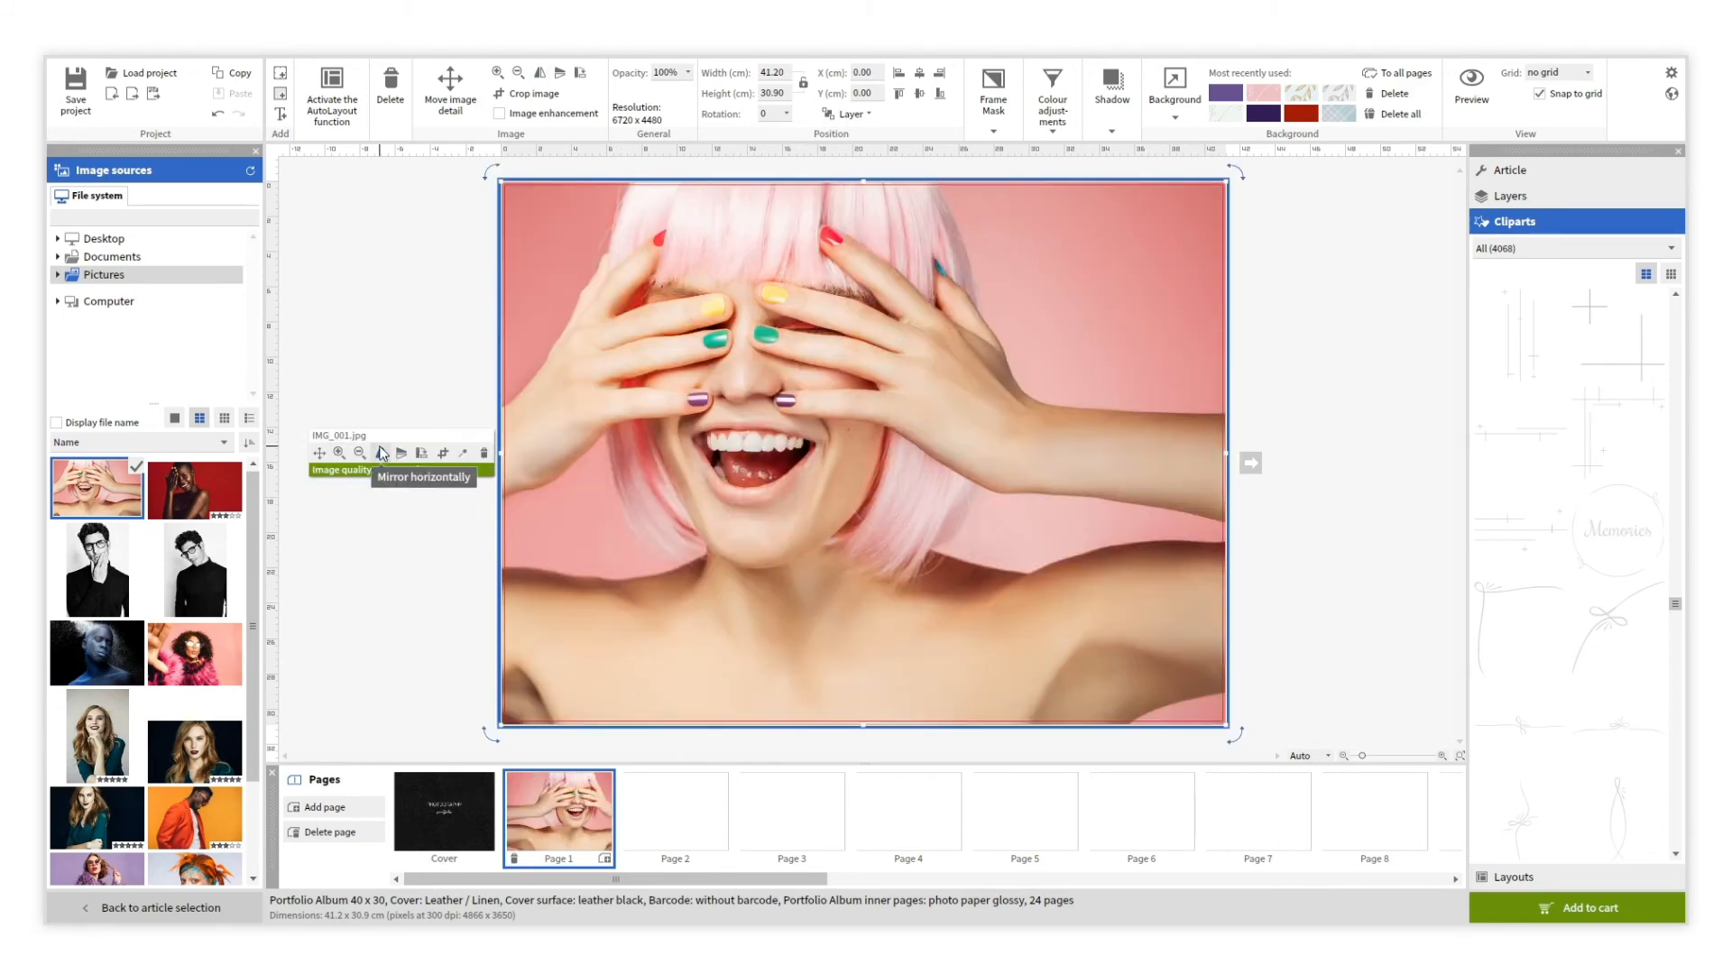
click(347, 456)
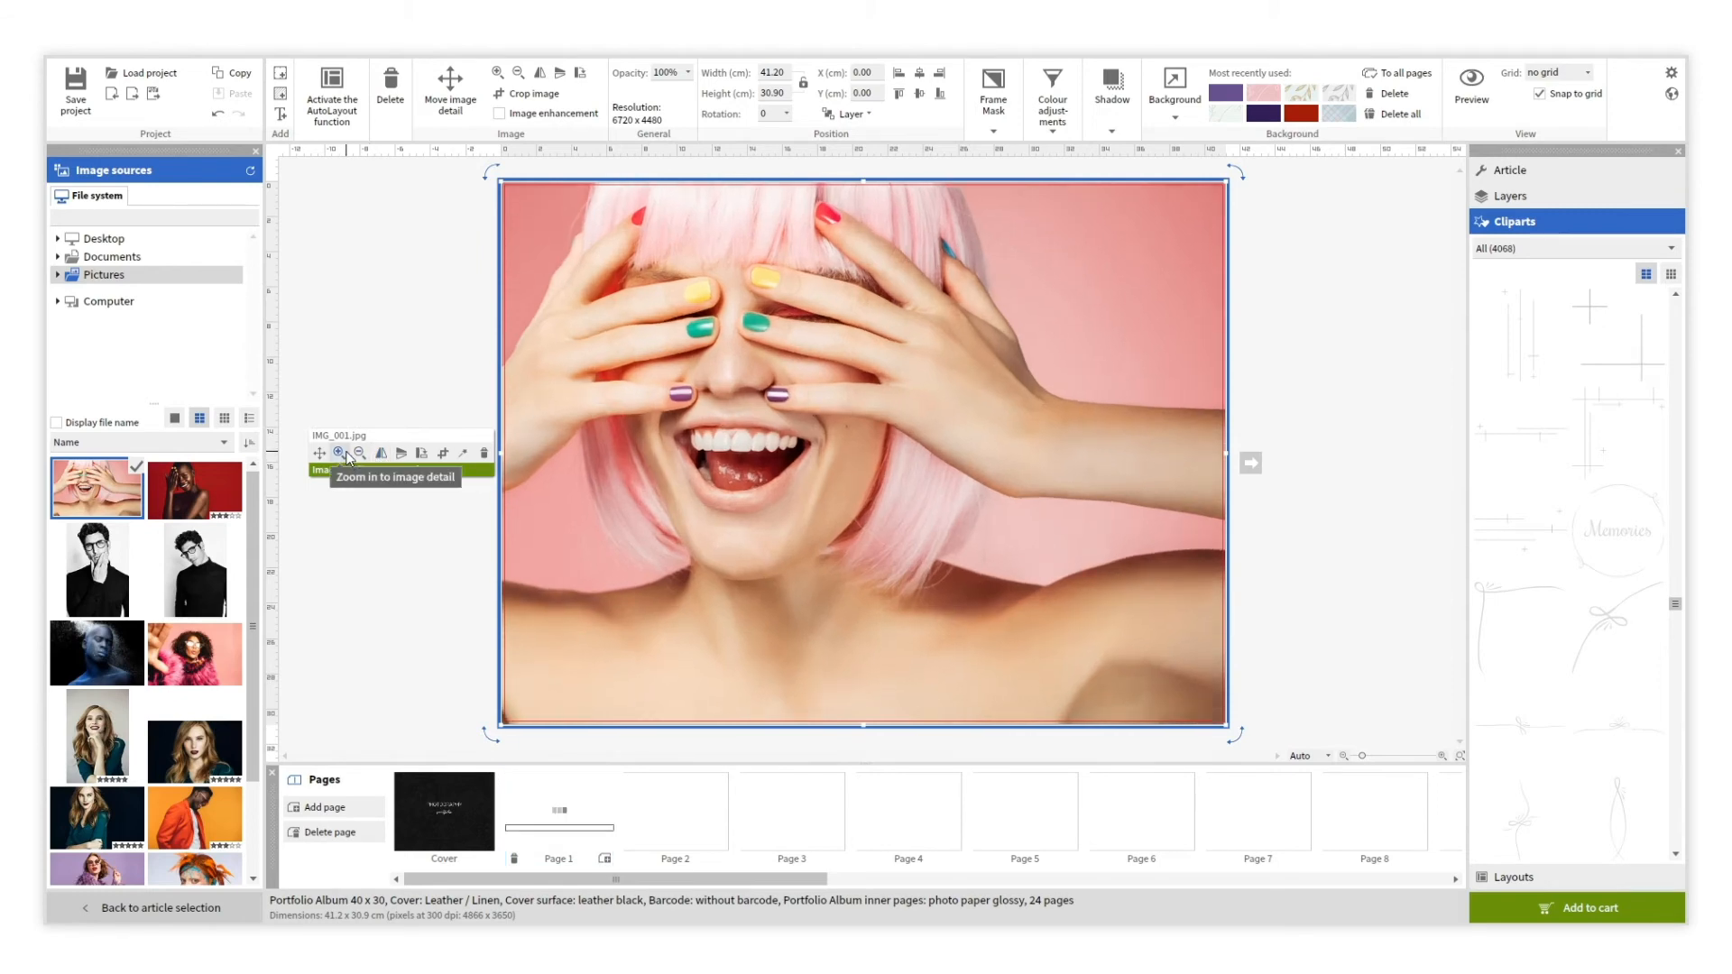
click(319, 453)
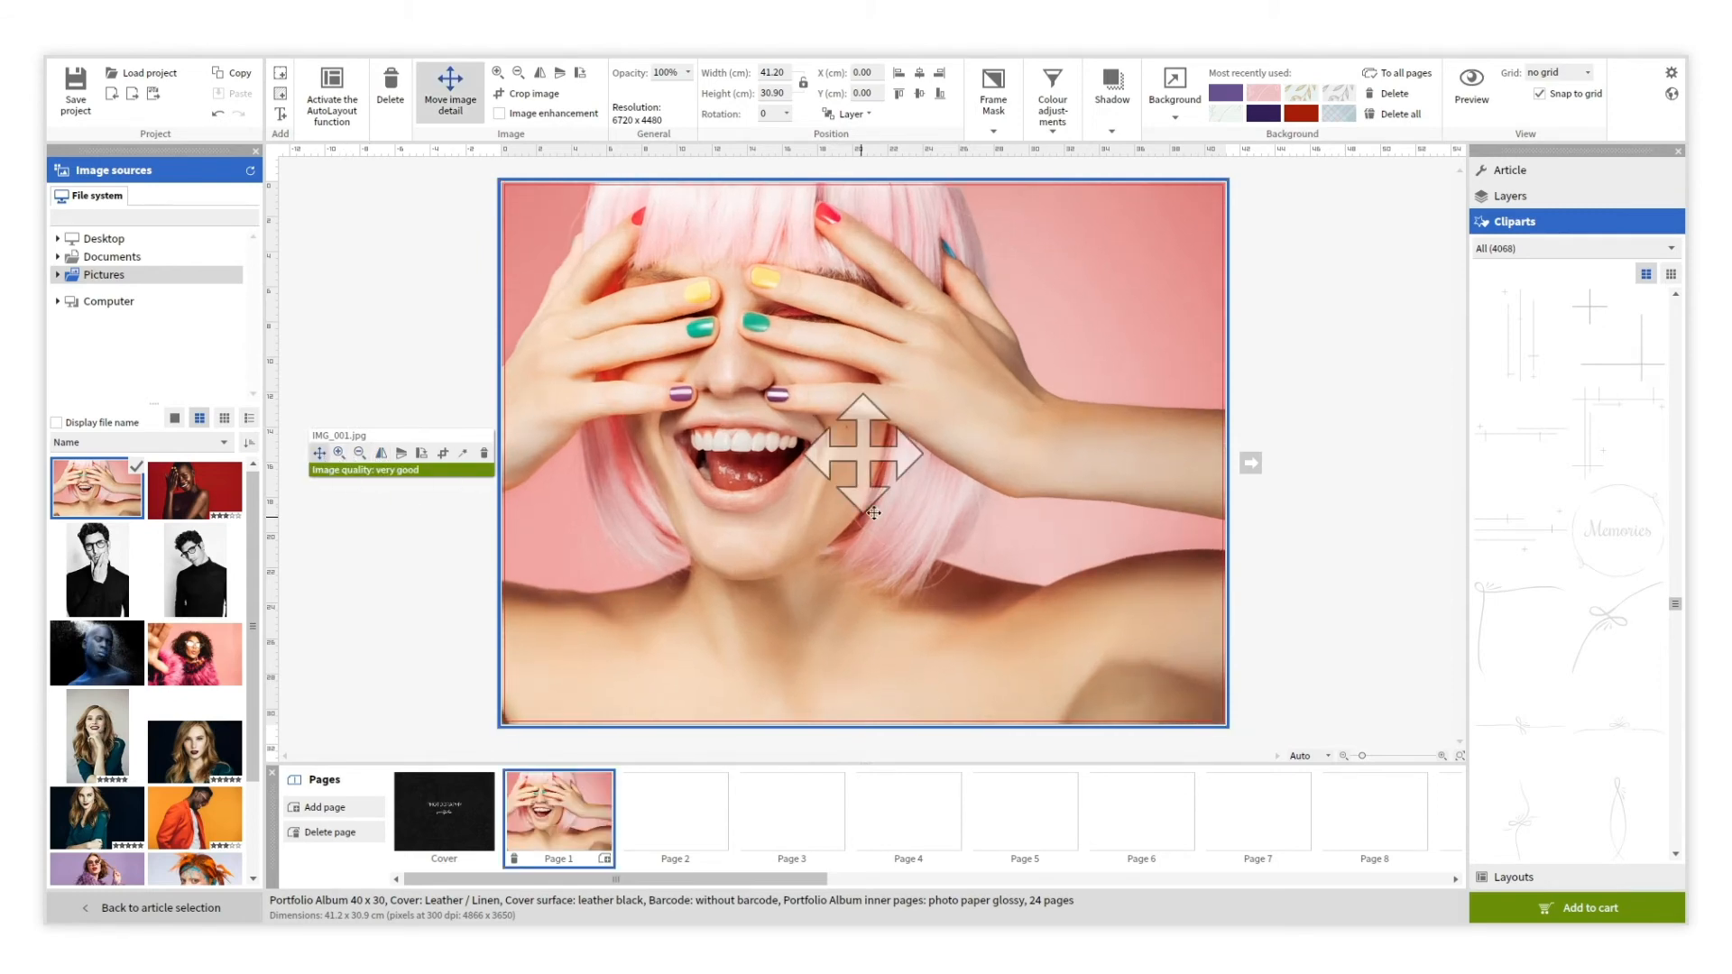
drag(873, 512, 897, 536)
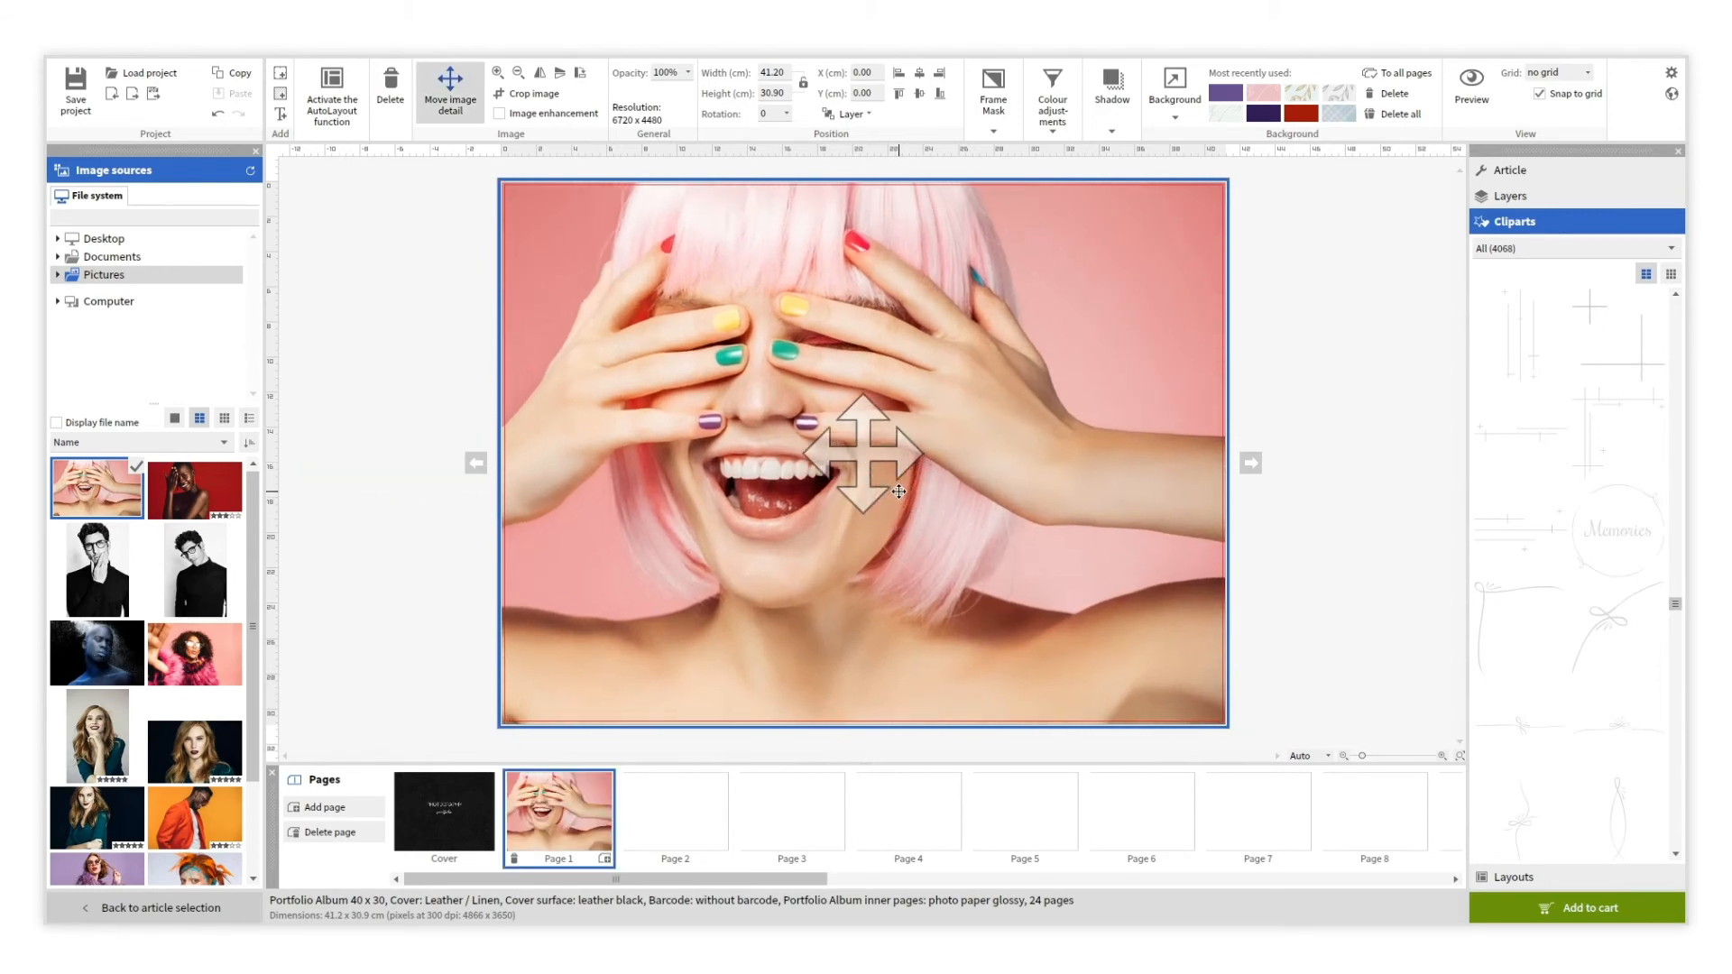
click(419, 596)
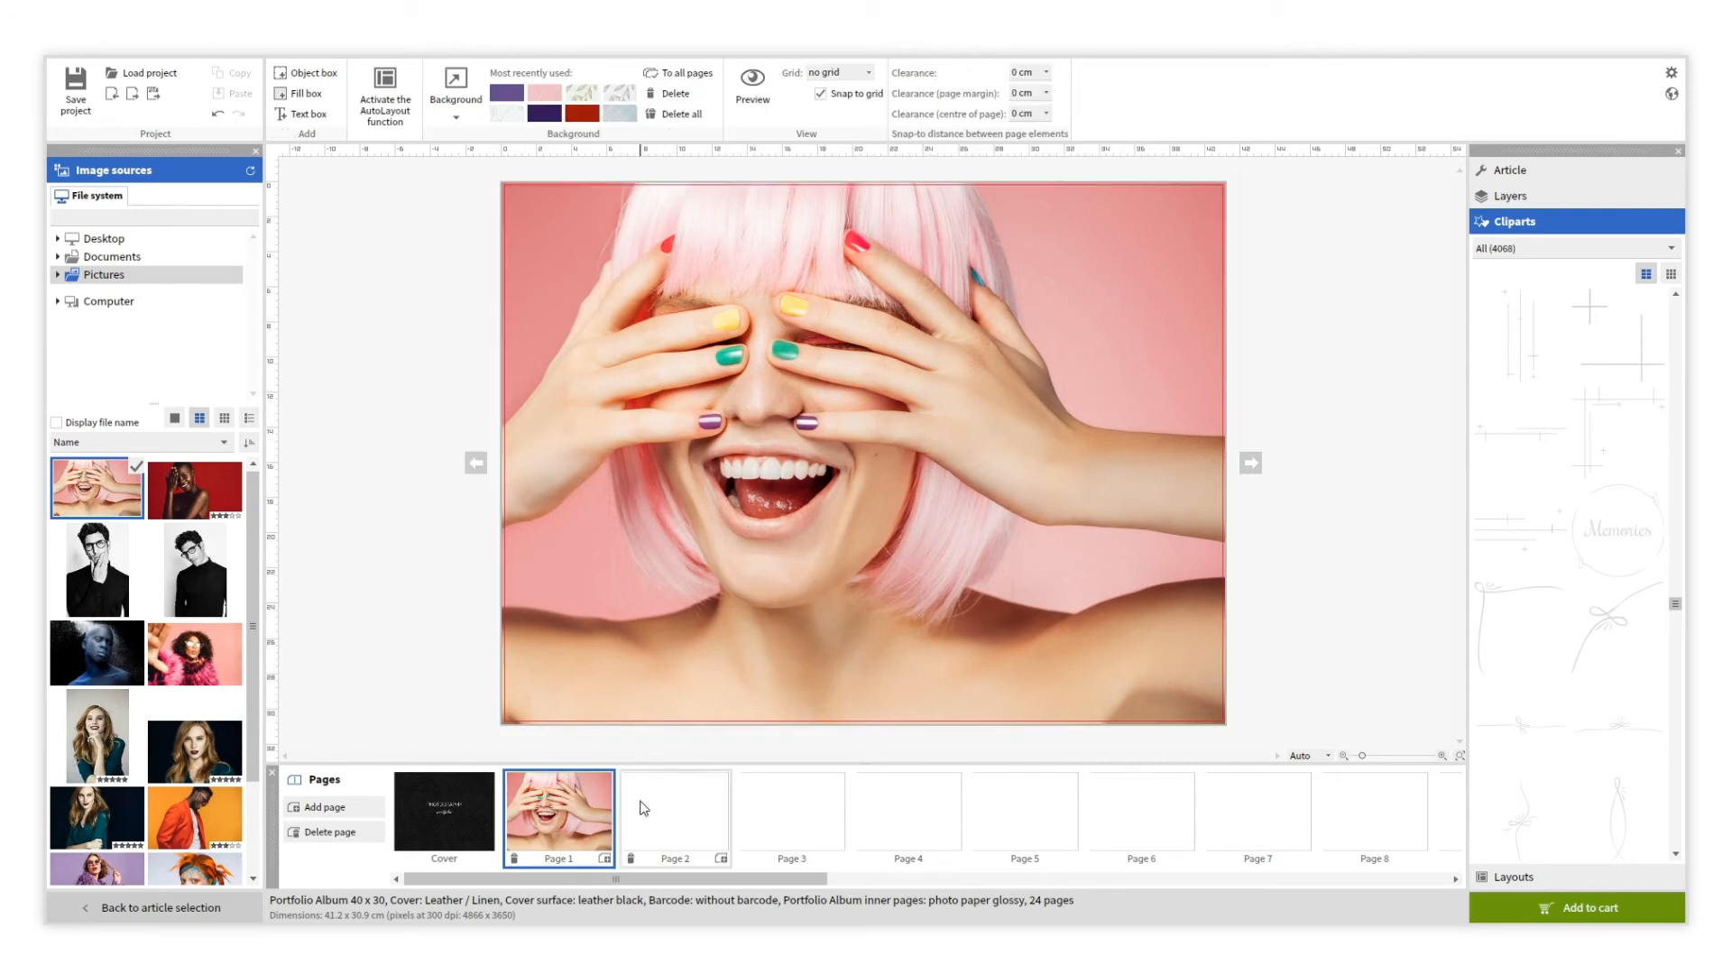
Place the red-background portrait on Page 2, then move on to blank Page 3.
click(642, 802)
drag(202, 490, 507, 548)
click(463, 565)
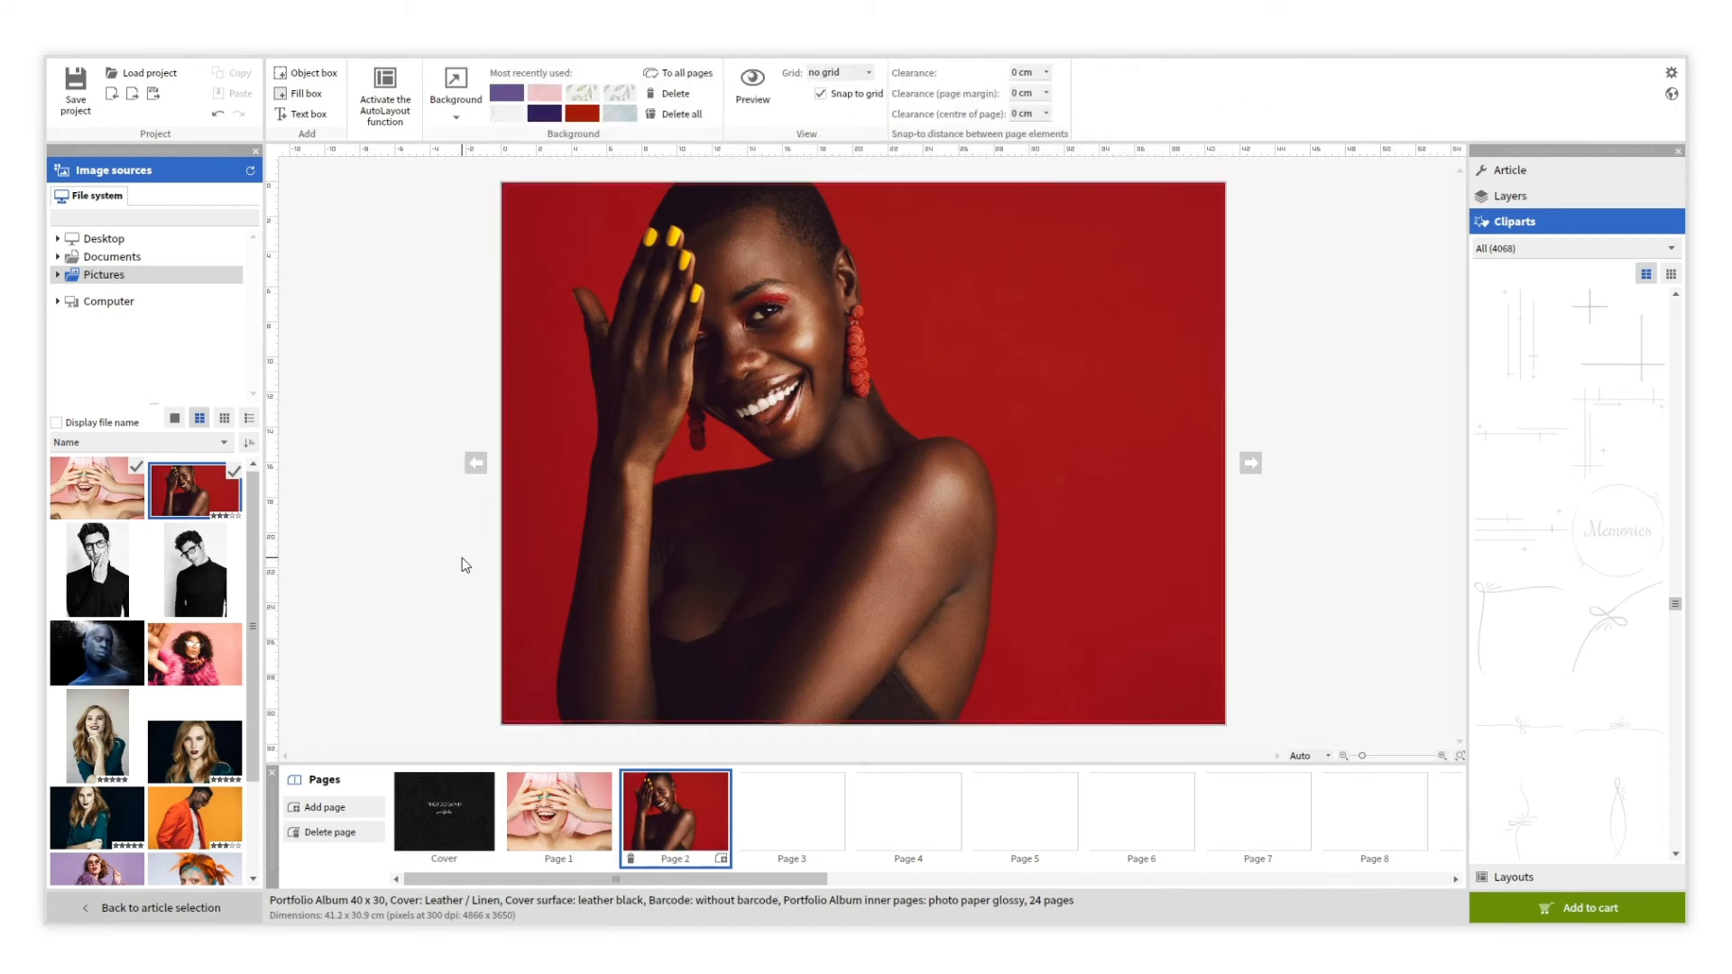
click(785, 812)
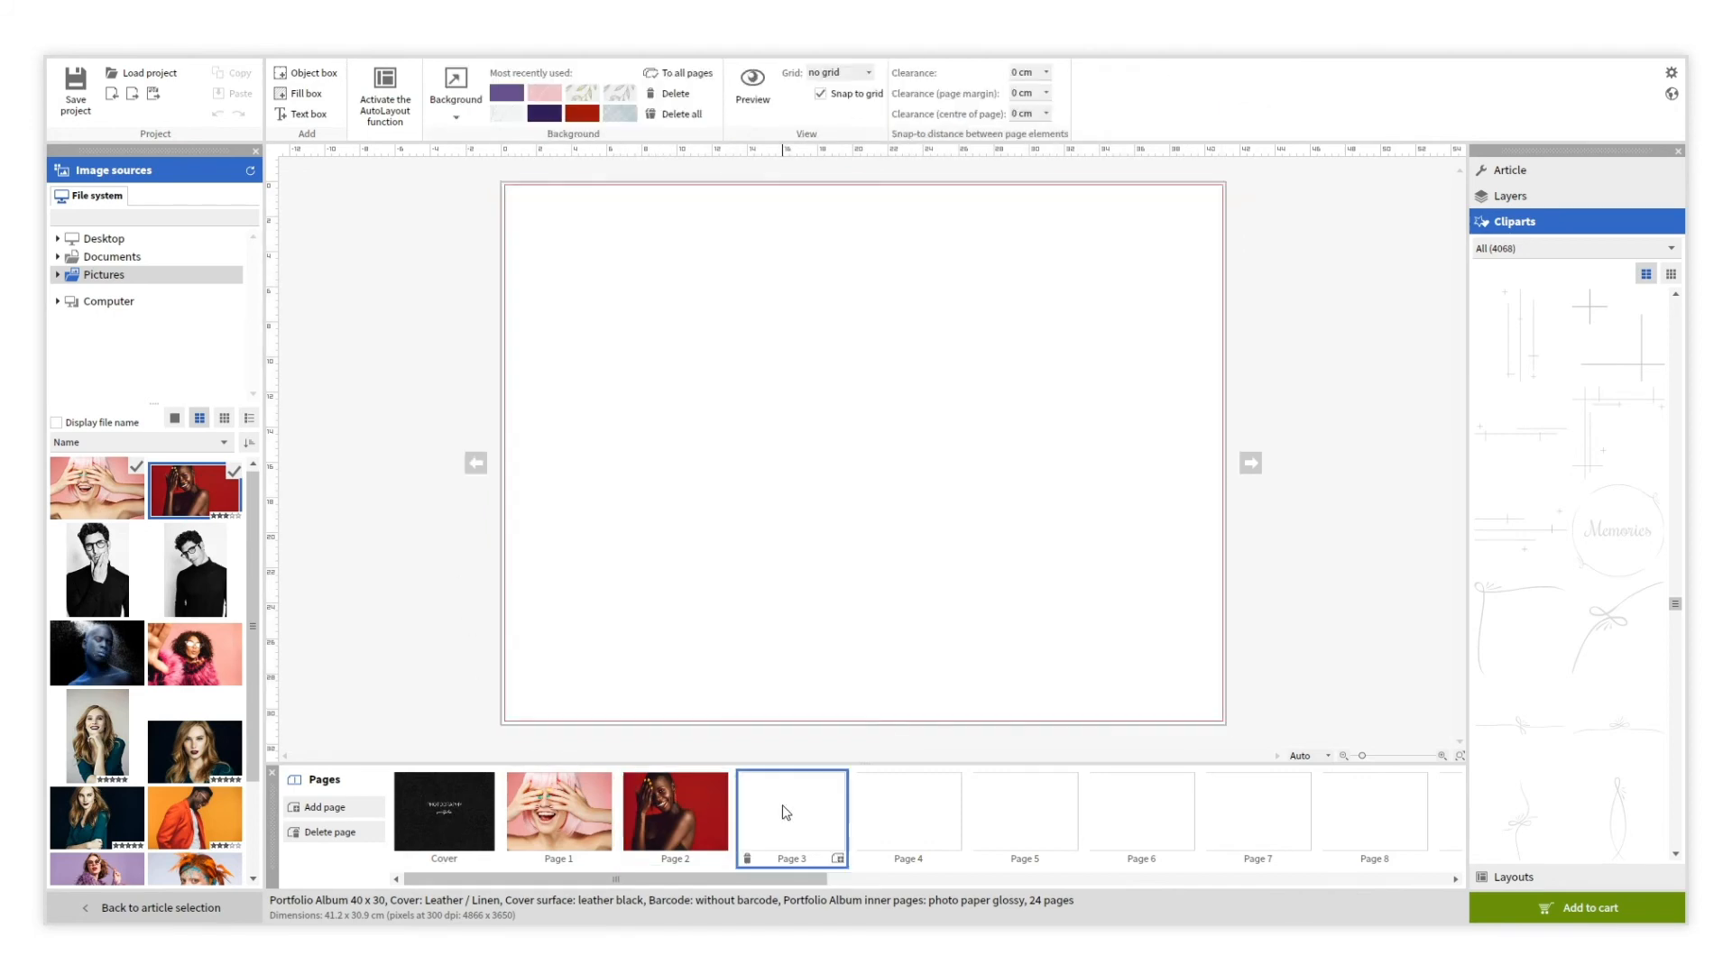
Apply the Basic design line's side-by-side two-image layout to Page 3.
click(1512, 878)
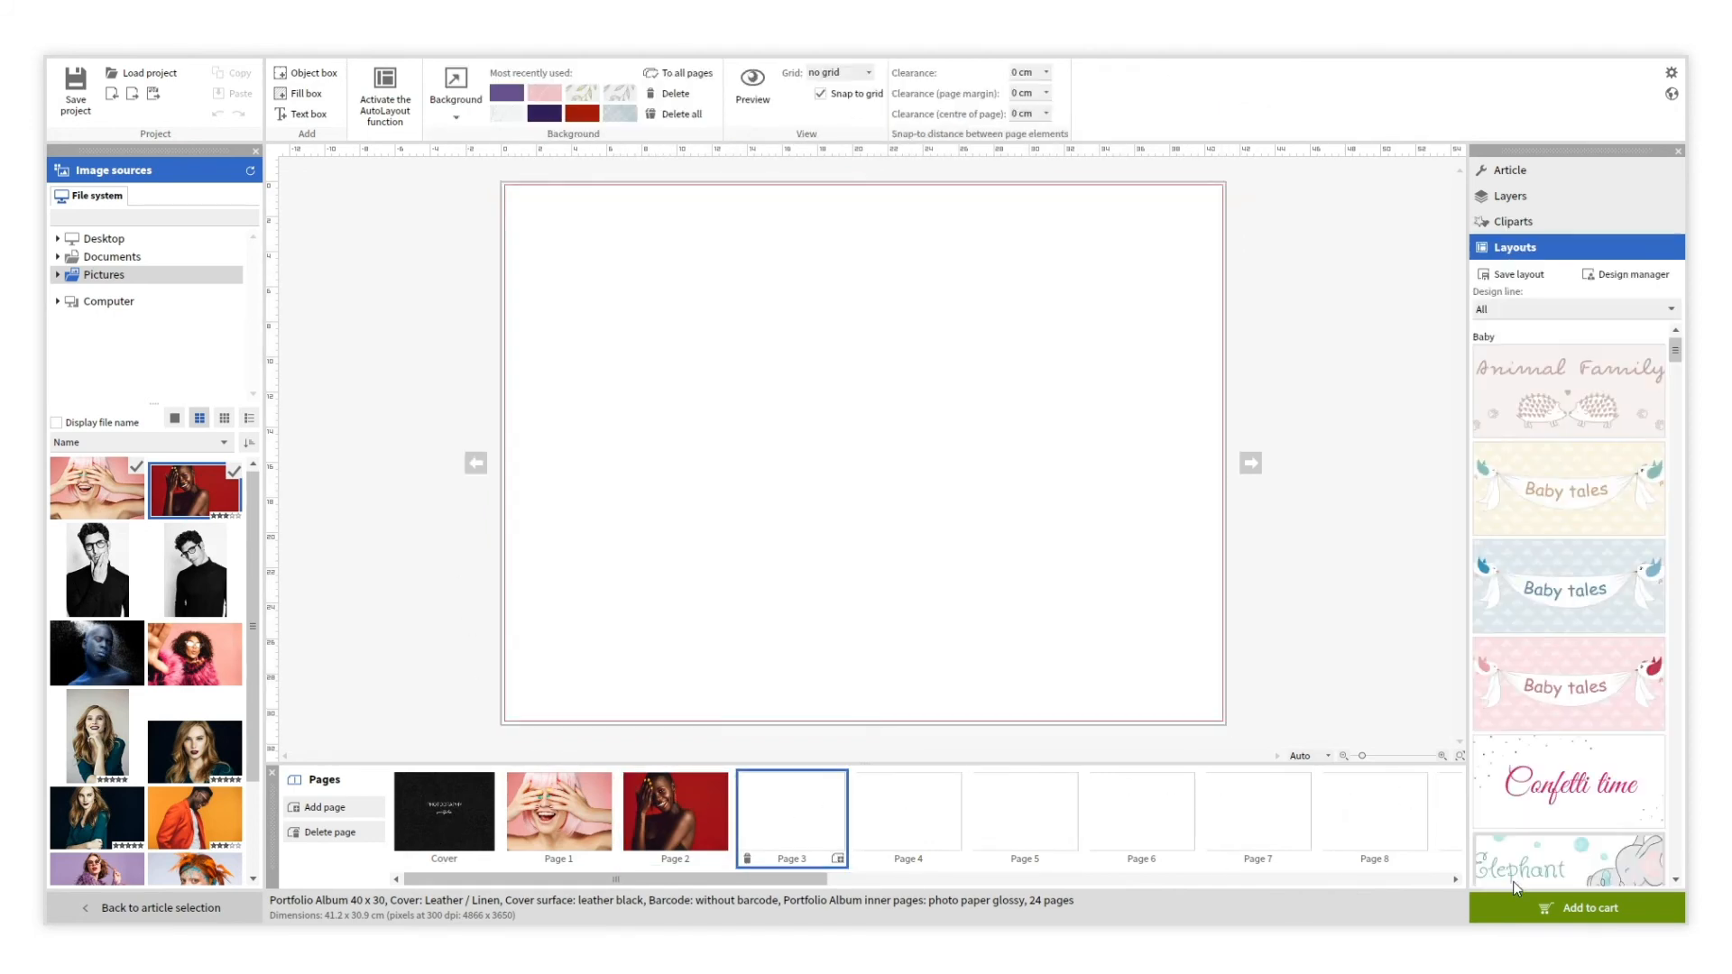
click(1673, 308)
drag(1674, 305, 1672, 392)
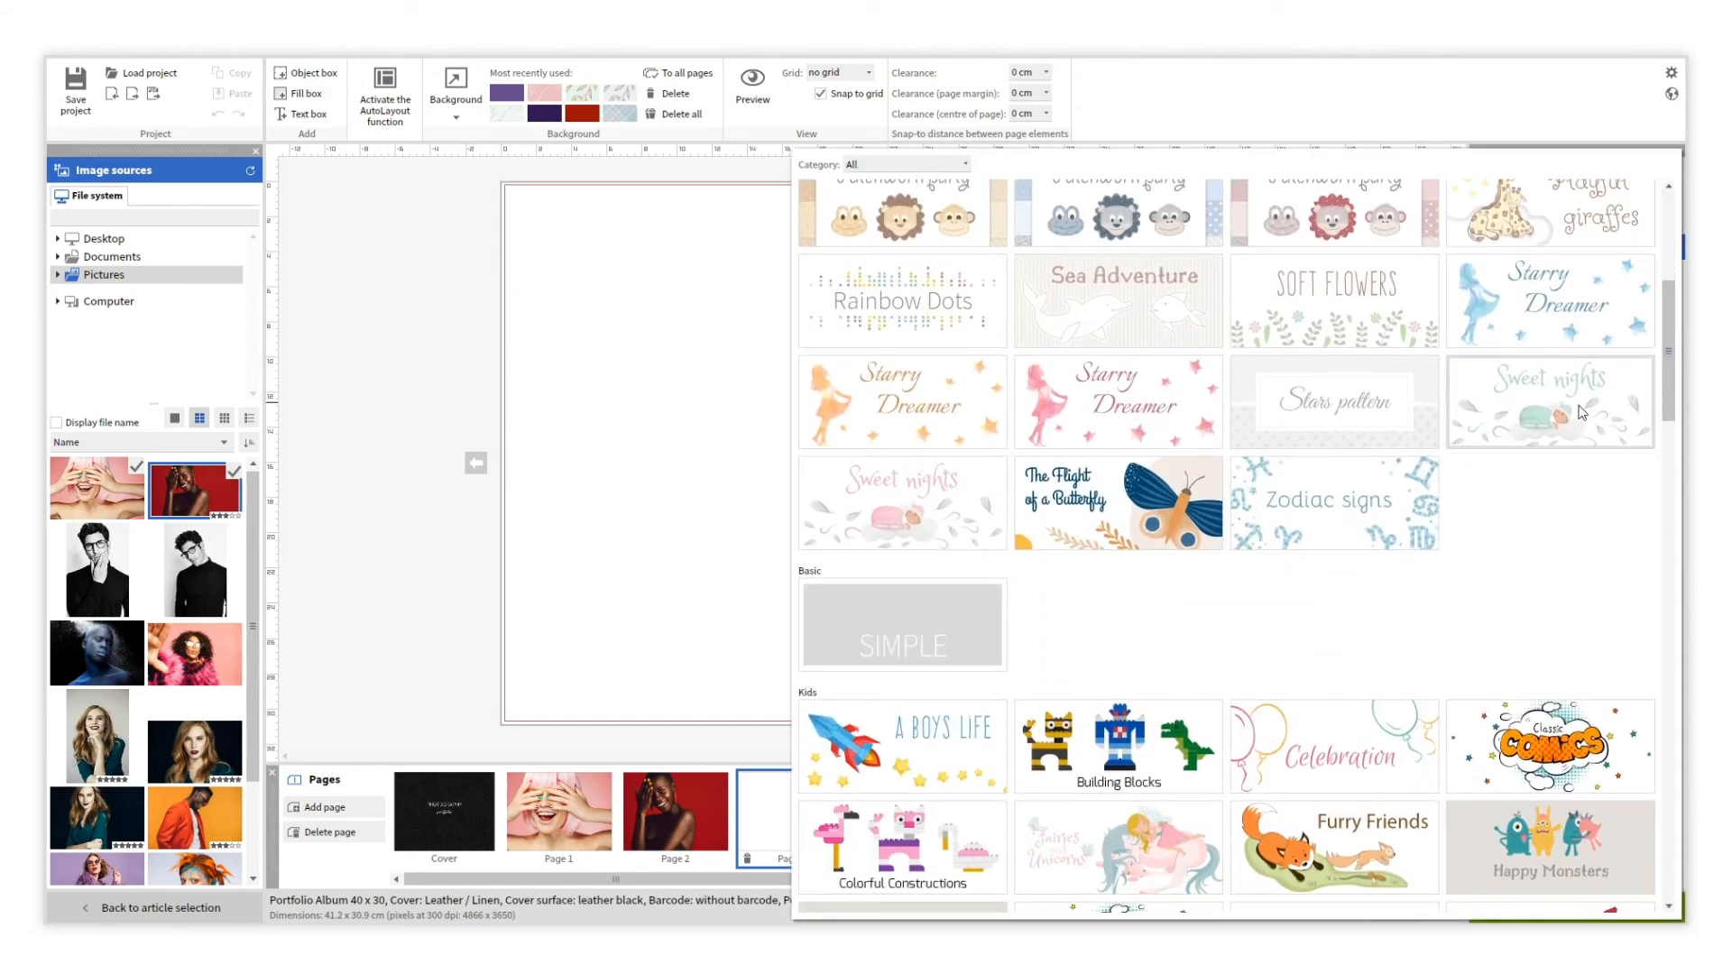
click(960, 622)
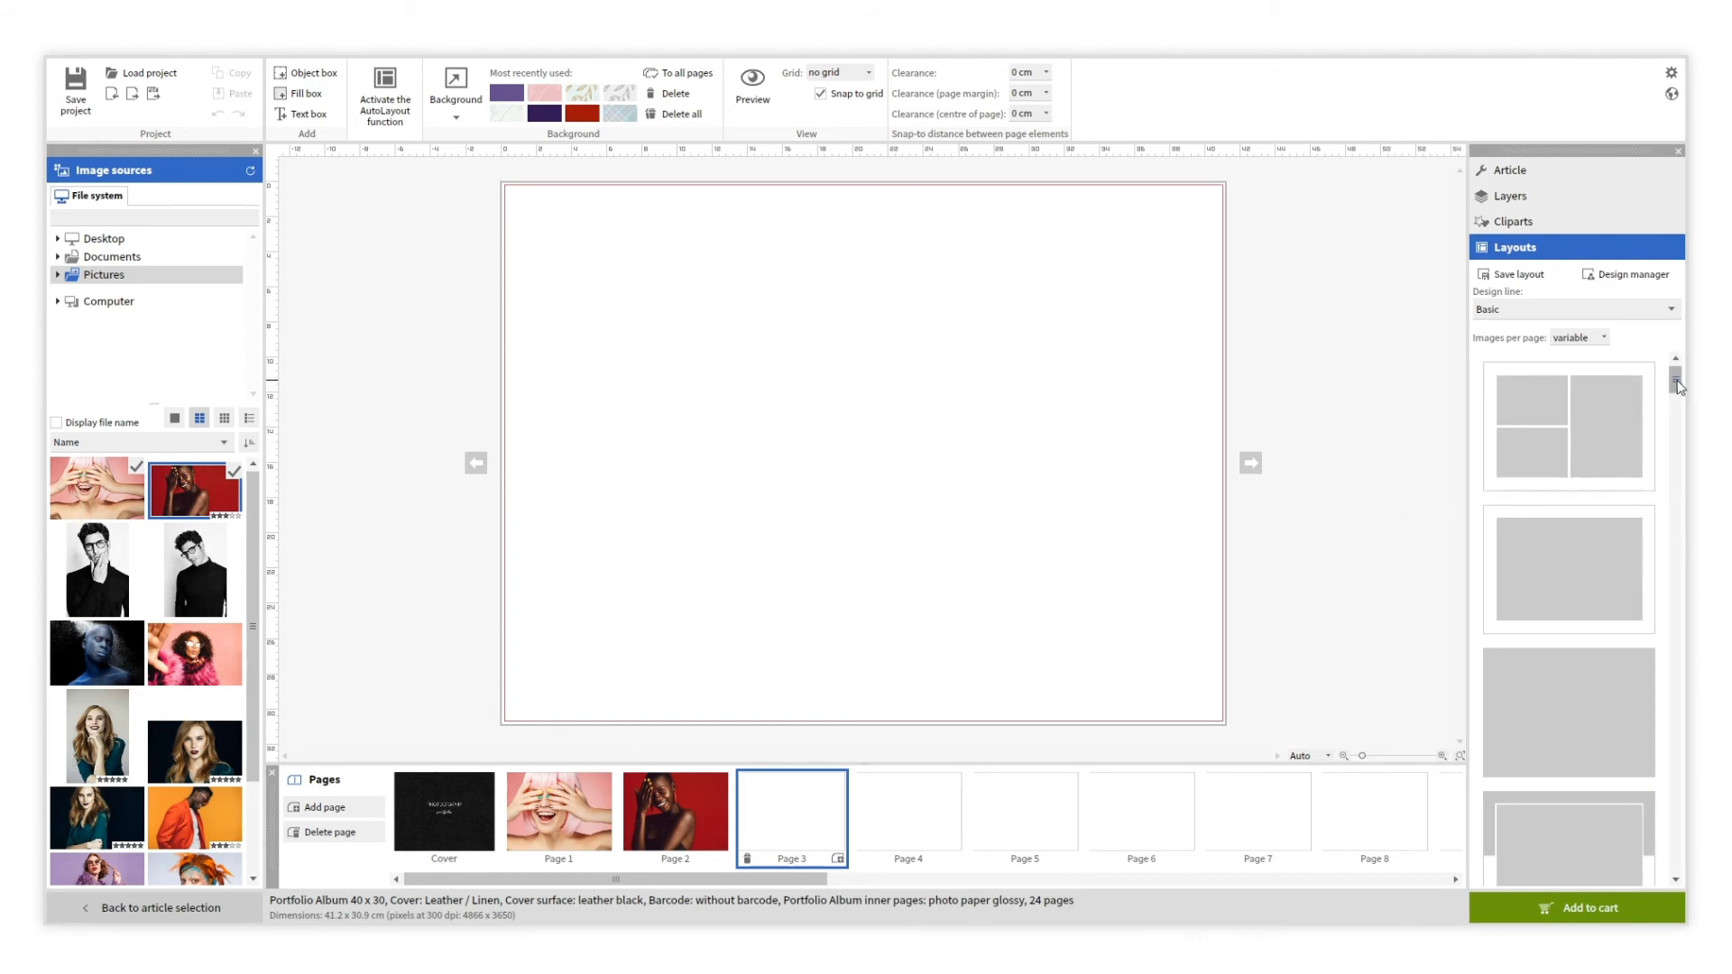
drag(1675, 379, 1686, 482)
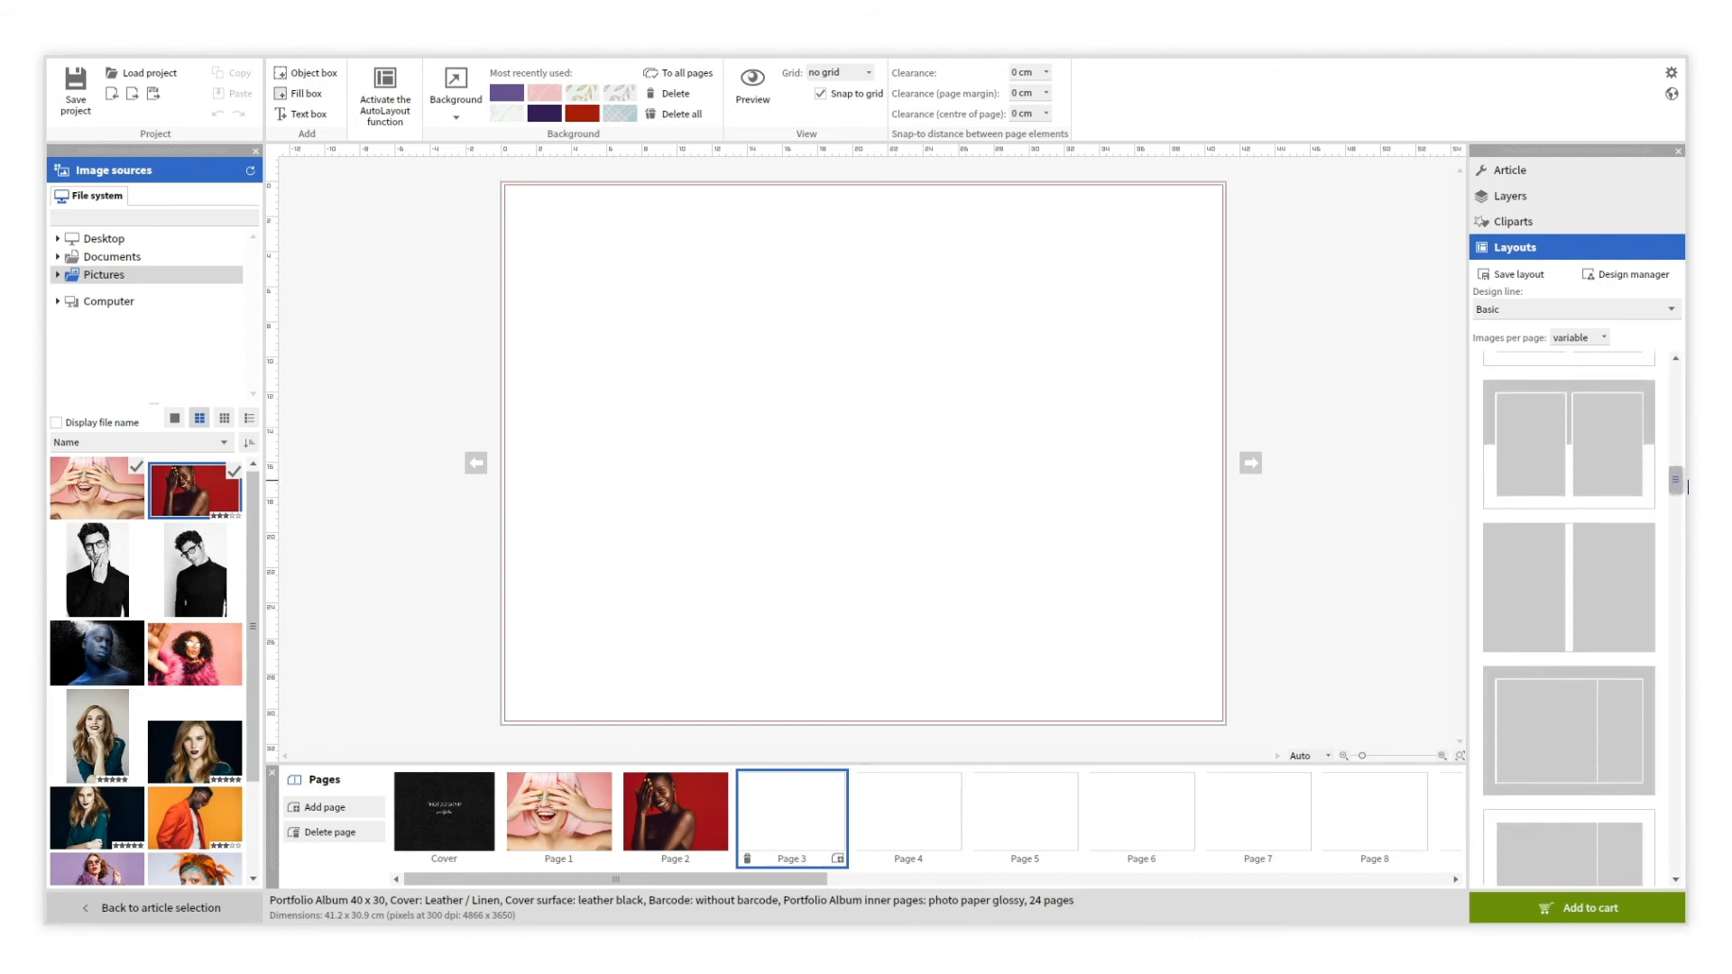
click(1608, 340)
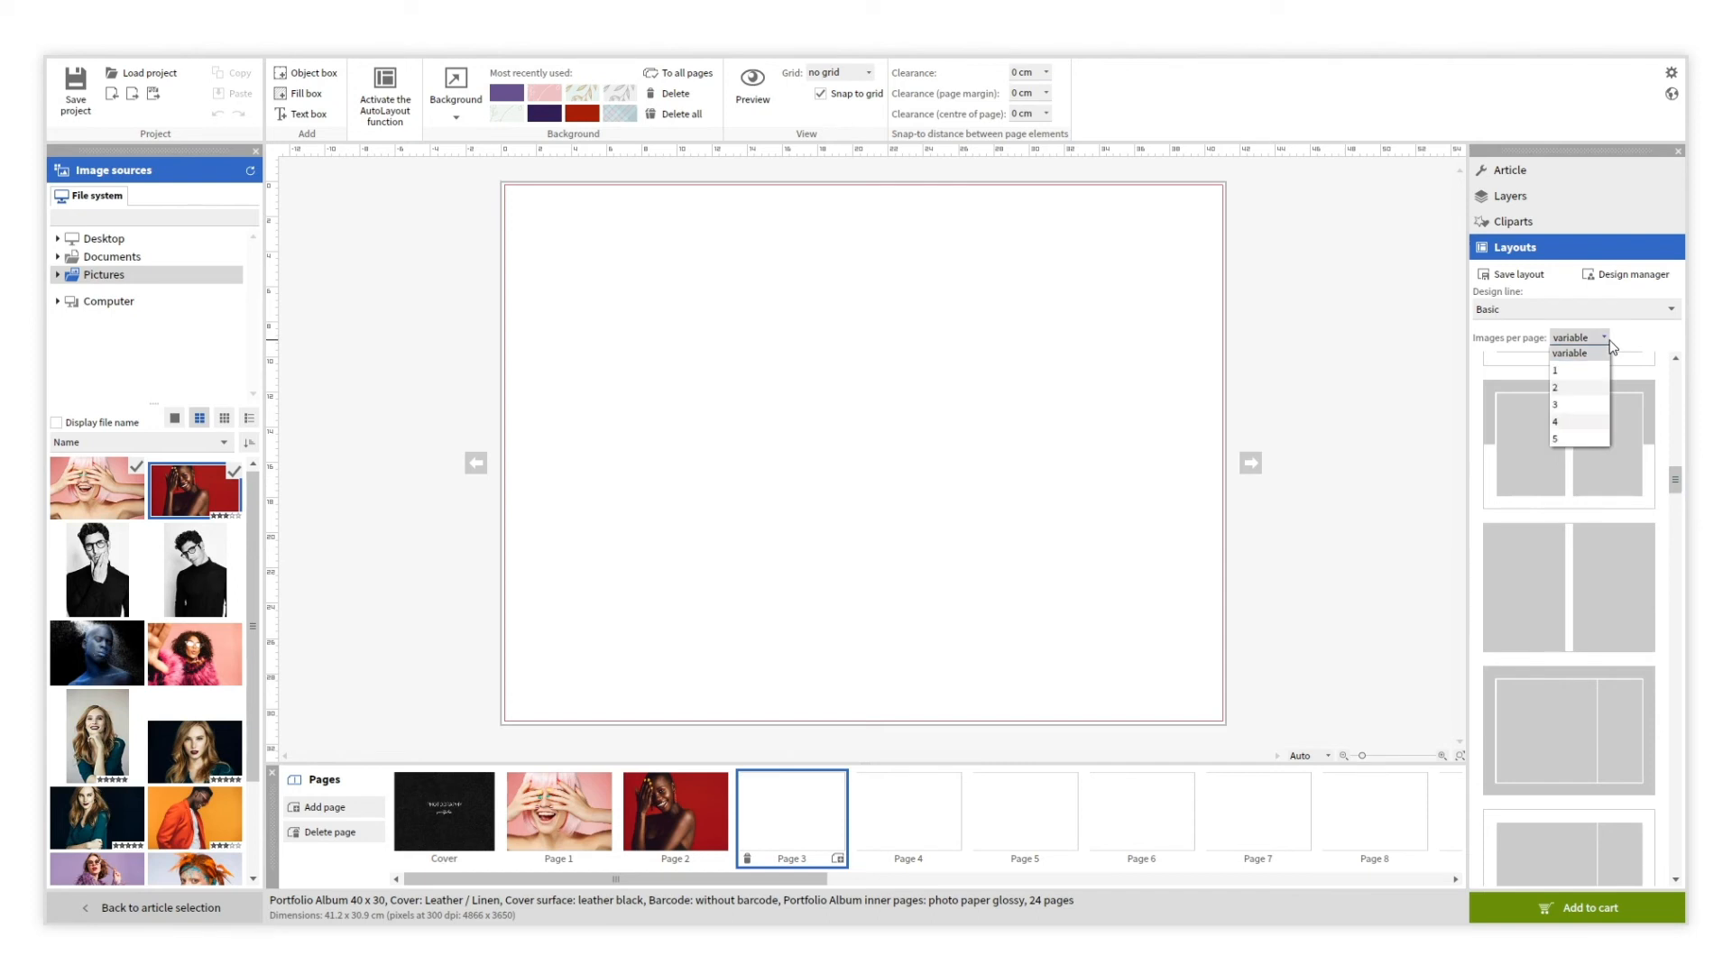
click(1572, 387)
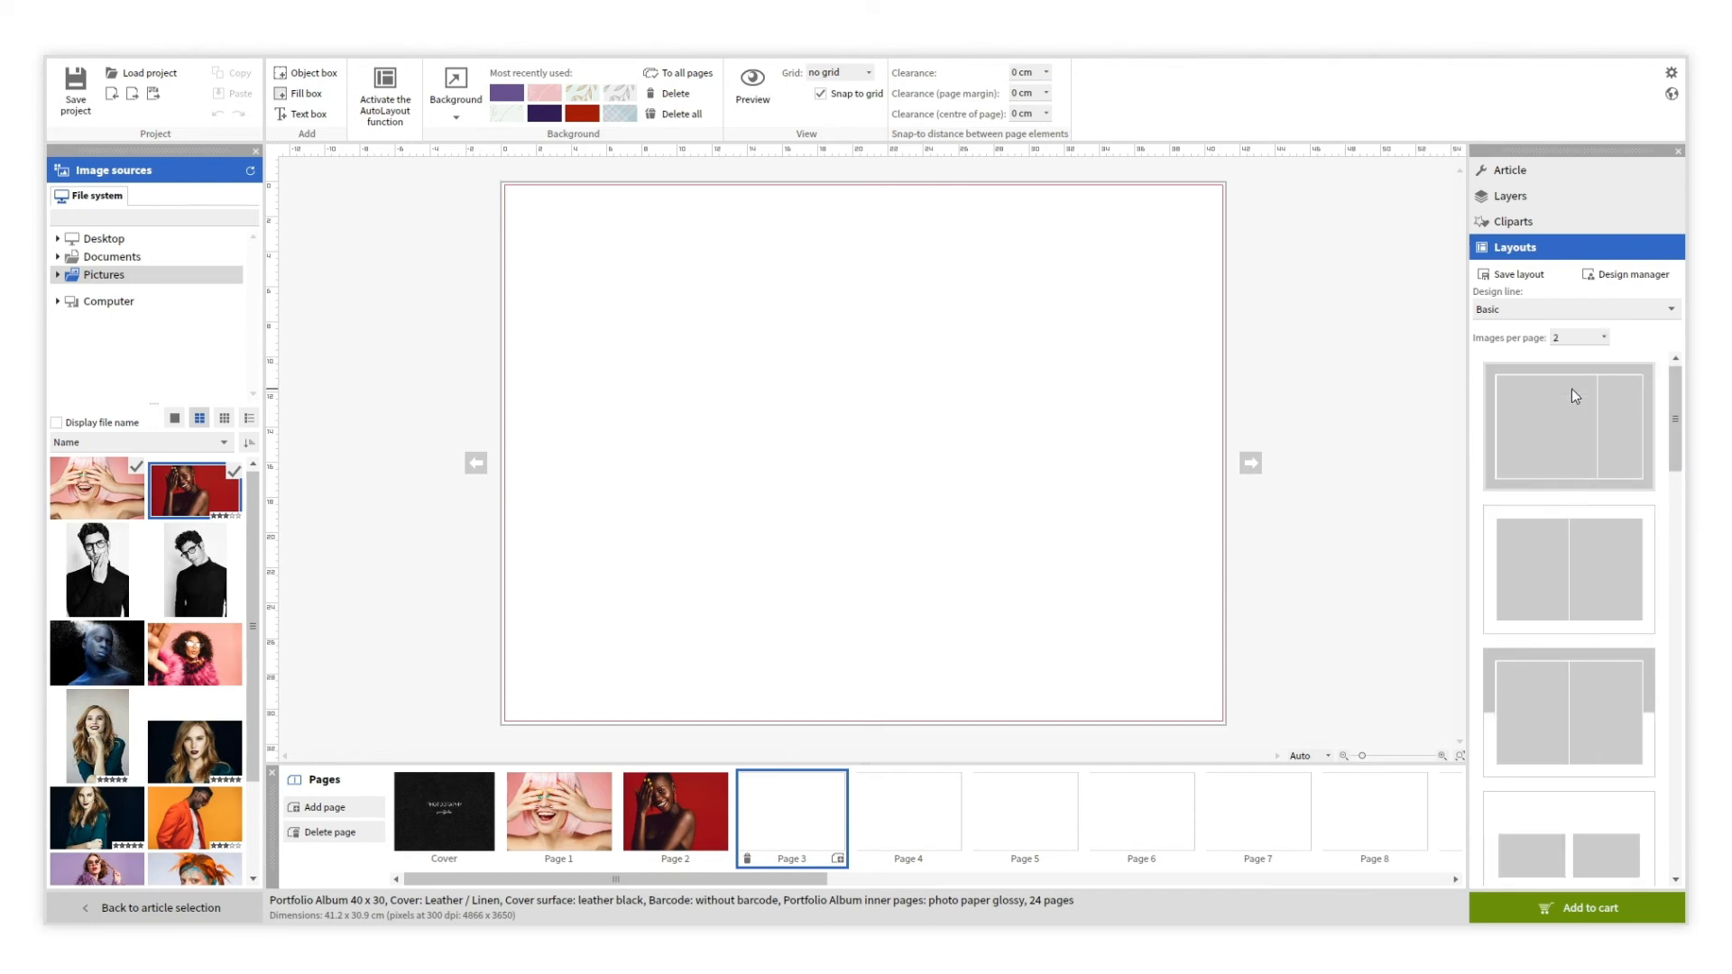
mouse_move(1674, 386)
mouse_down()
mouse_move(1679, 446)
mouse_move(1669, 411)
mouse_up()
click(1622, 422)
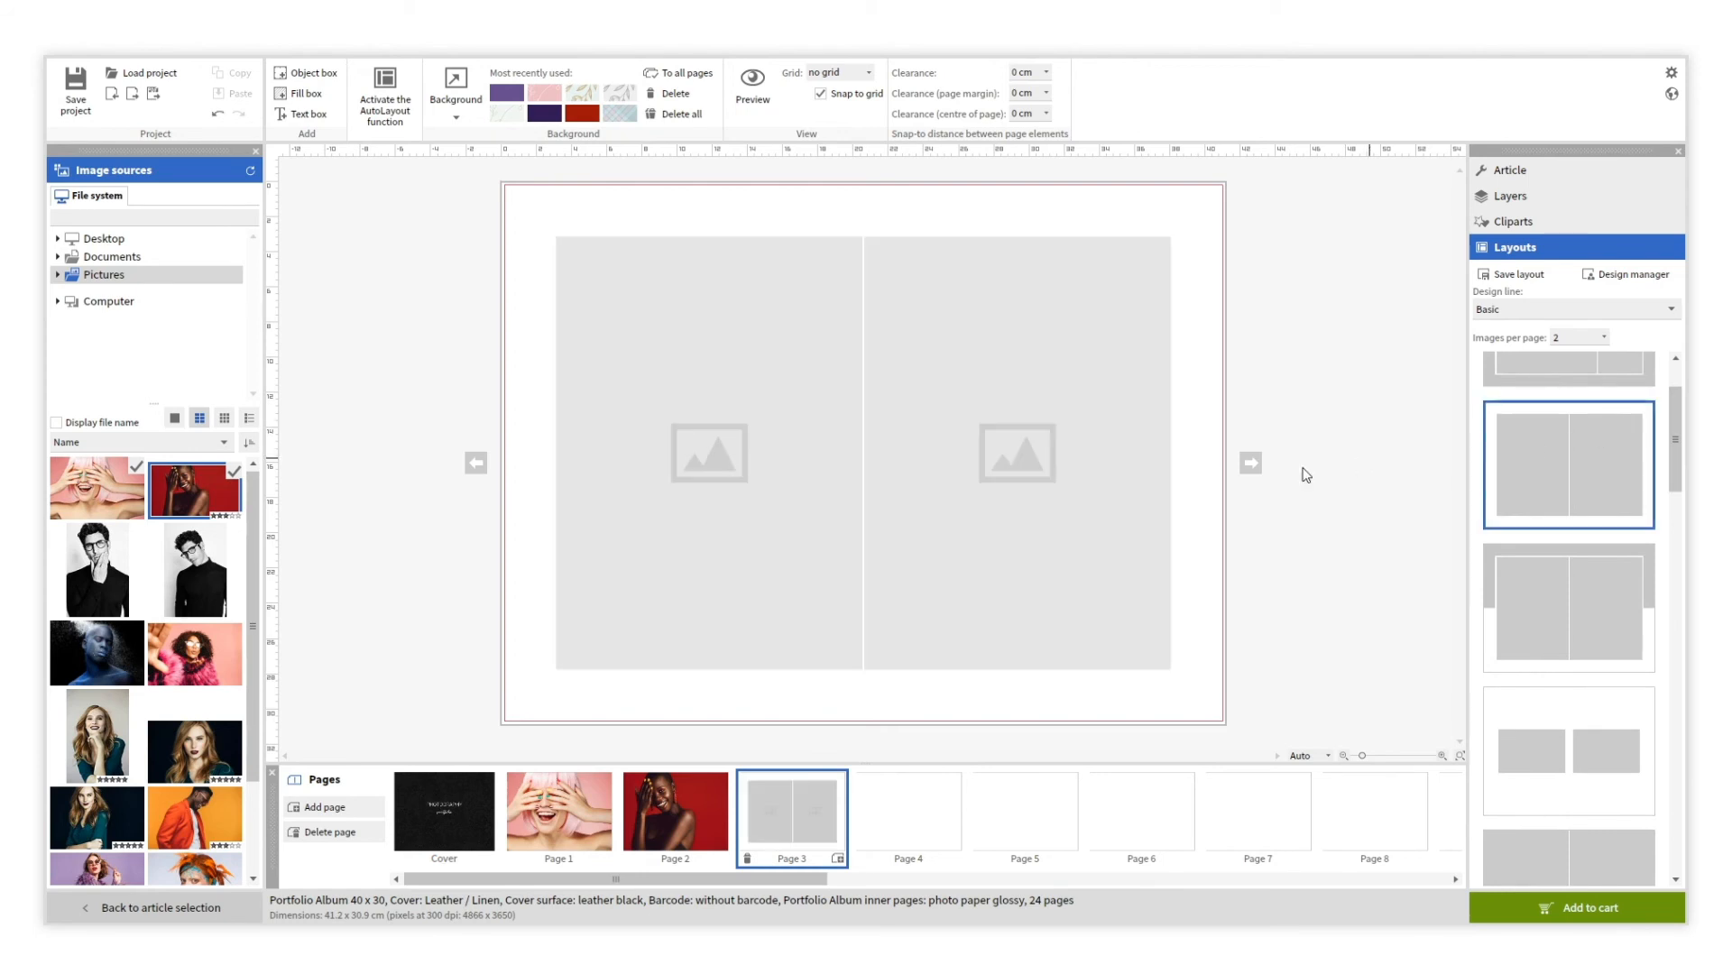
Fill the left and right frames with the two glasses portraits, then go to Page 4.
drag(122, 566, 564, 541)
drag(195, 570, 920, 587)
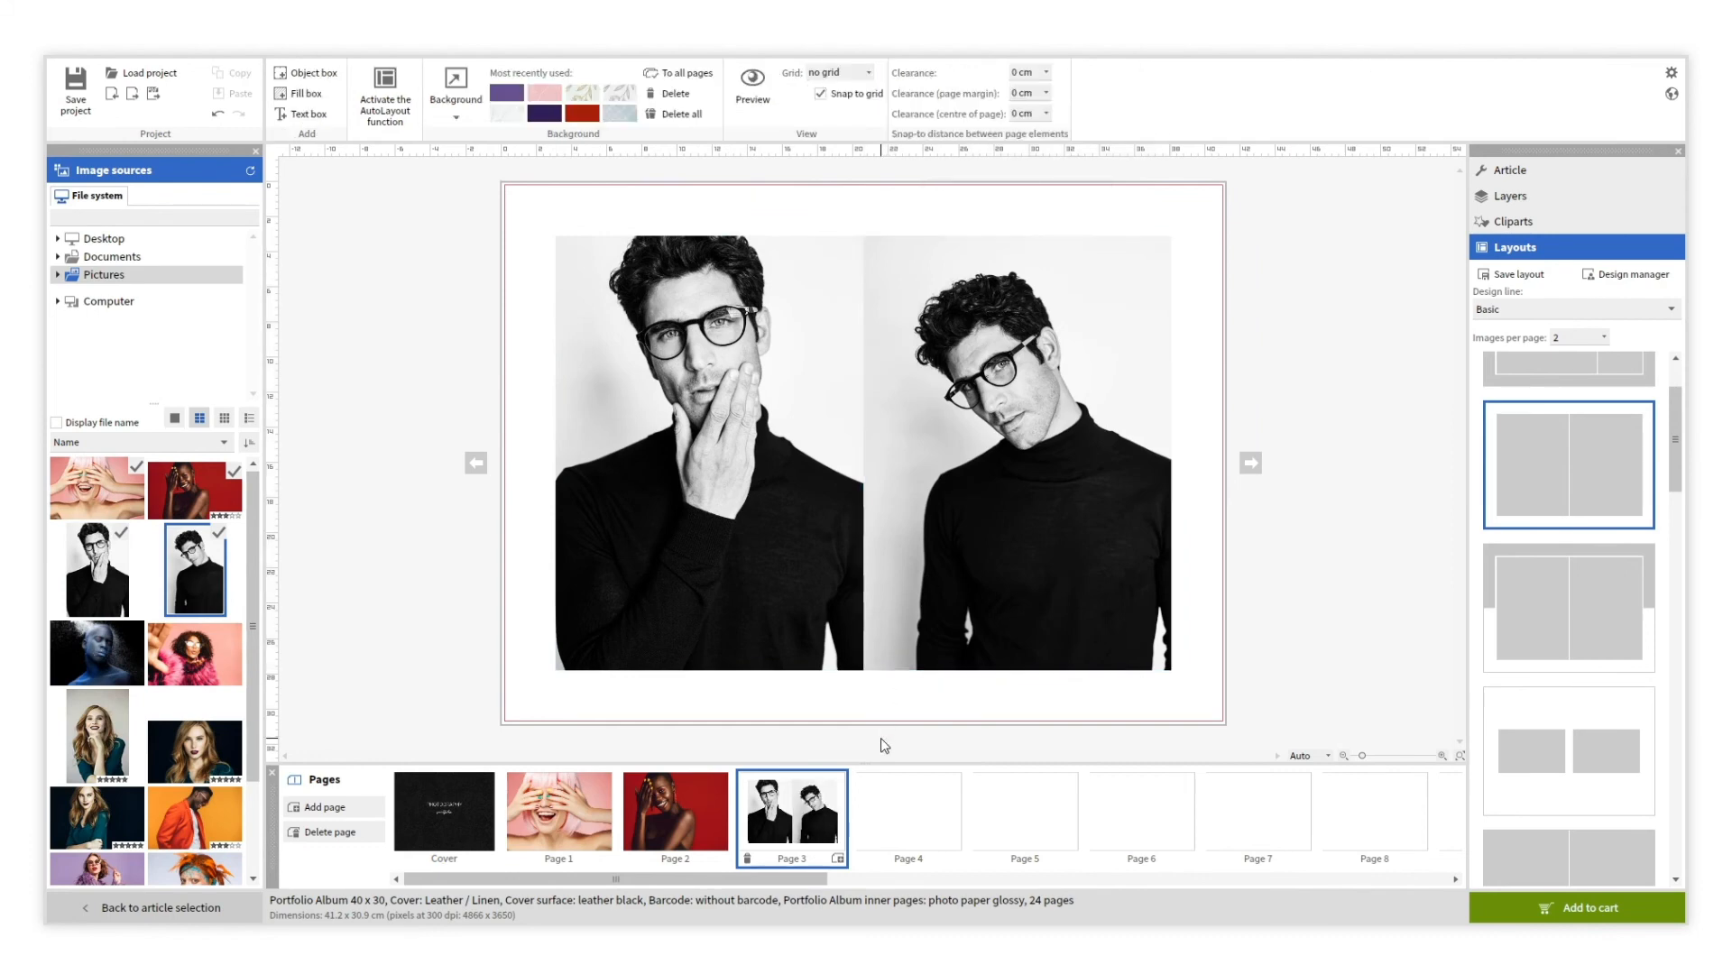
click(892, 801)
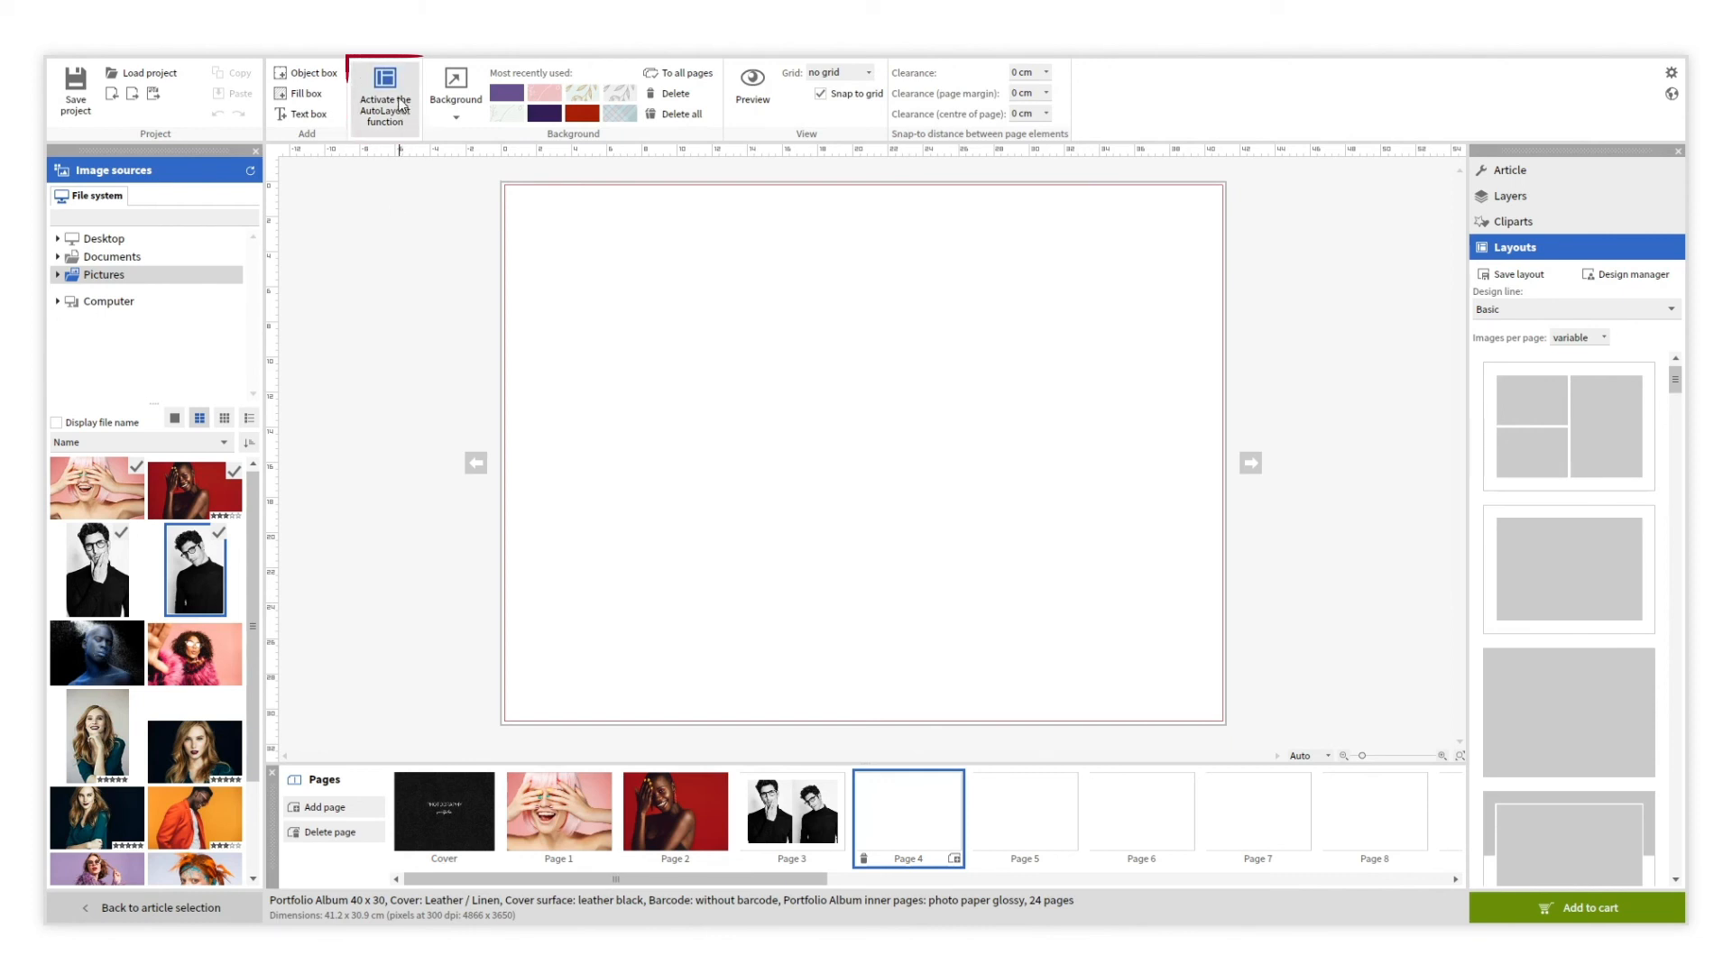
With AutoLayout on, put the blue-painted portrait on Page 4 and the pink-fur portrait on Page 5.
click(386, 94)
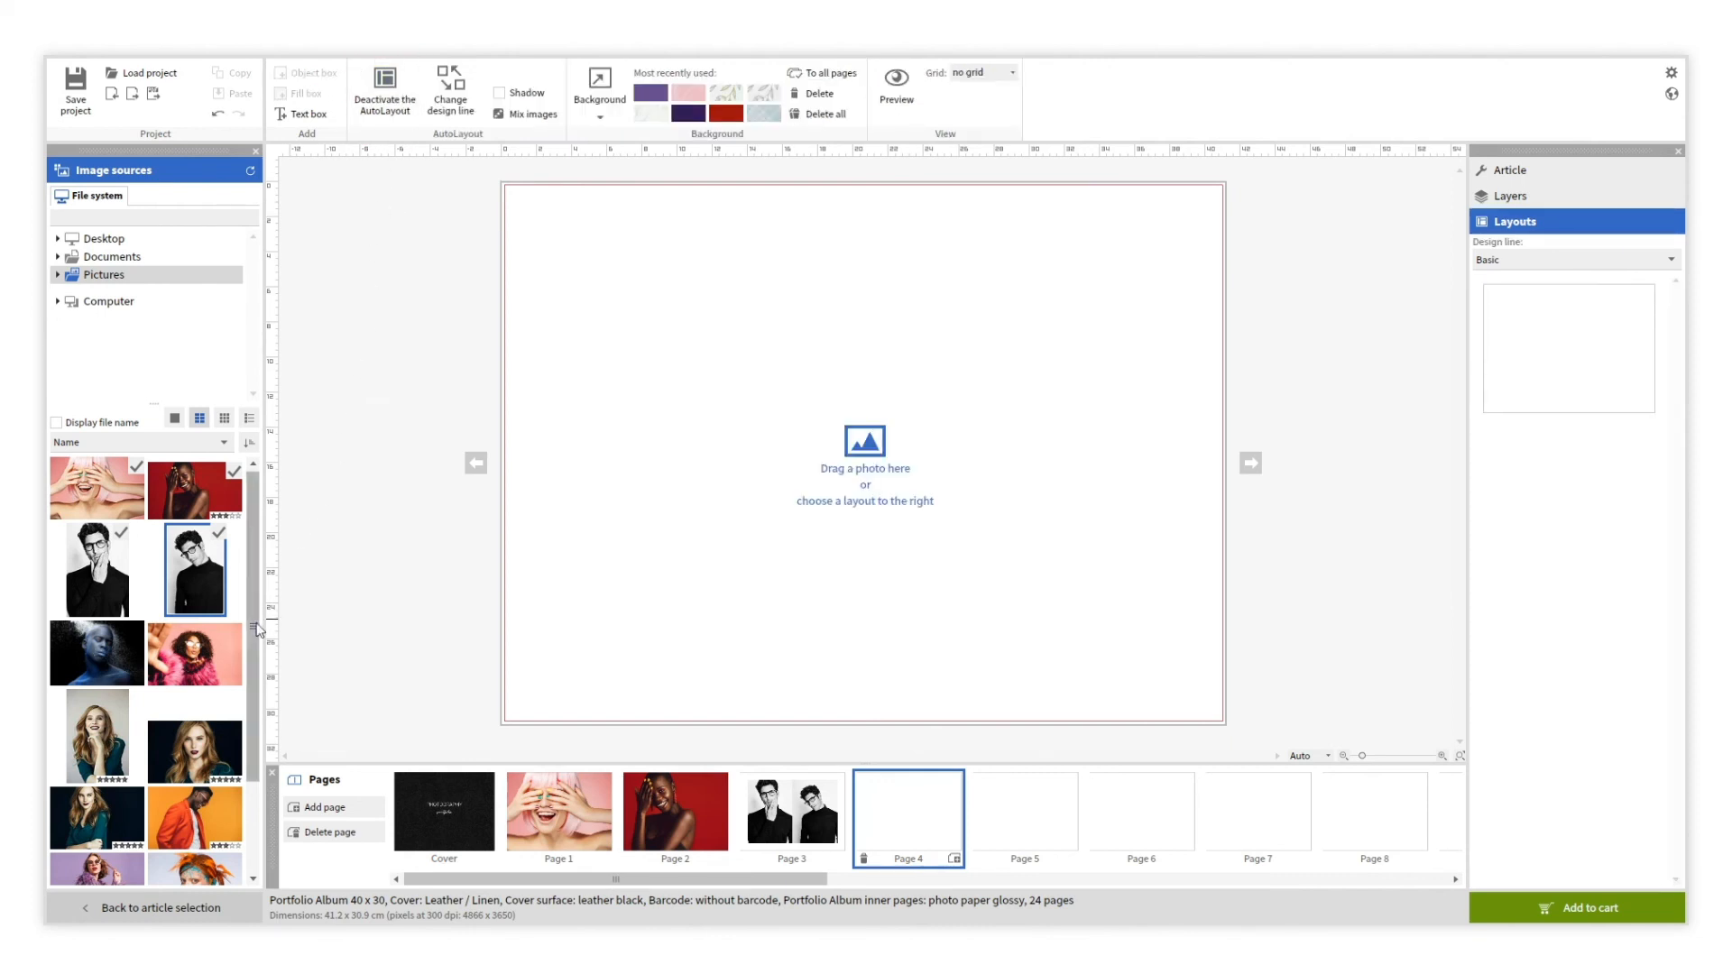
drag(111, 657, 628, 622)
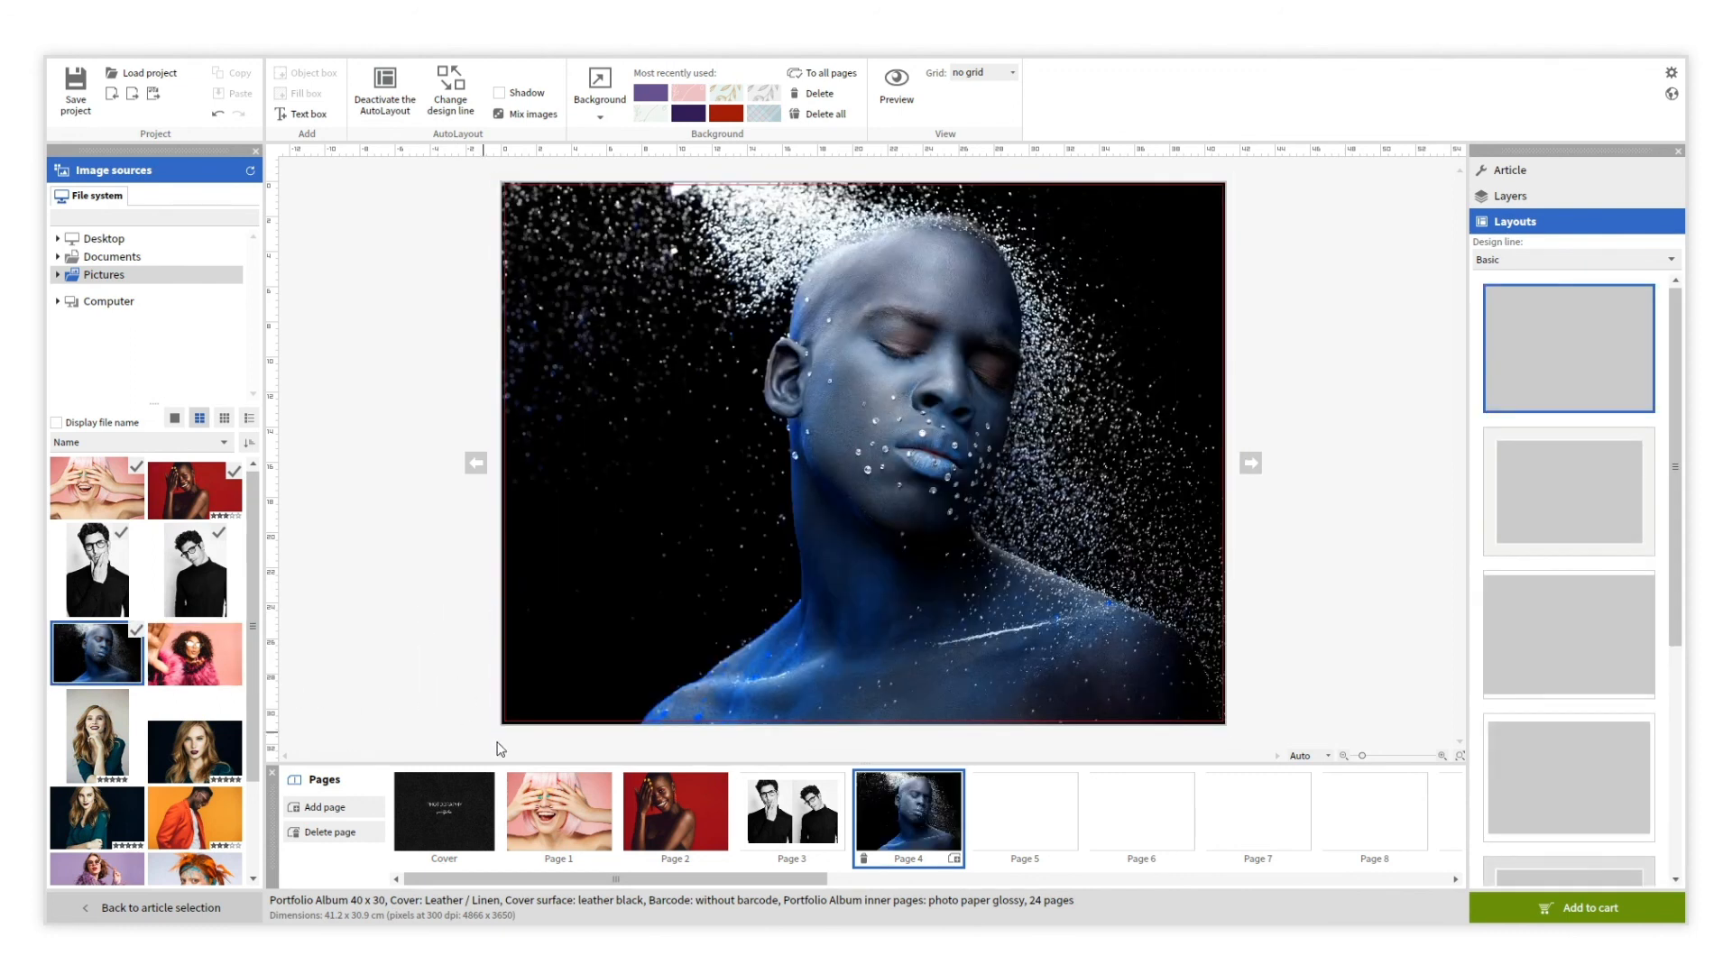
click(1014, 813)
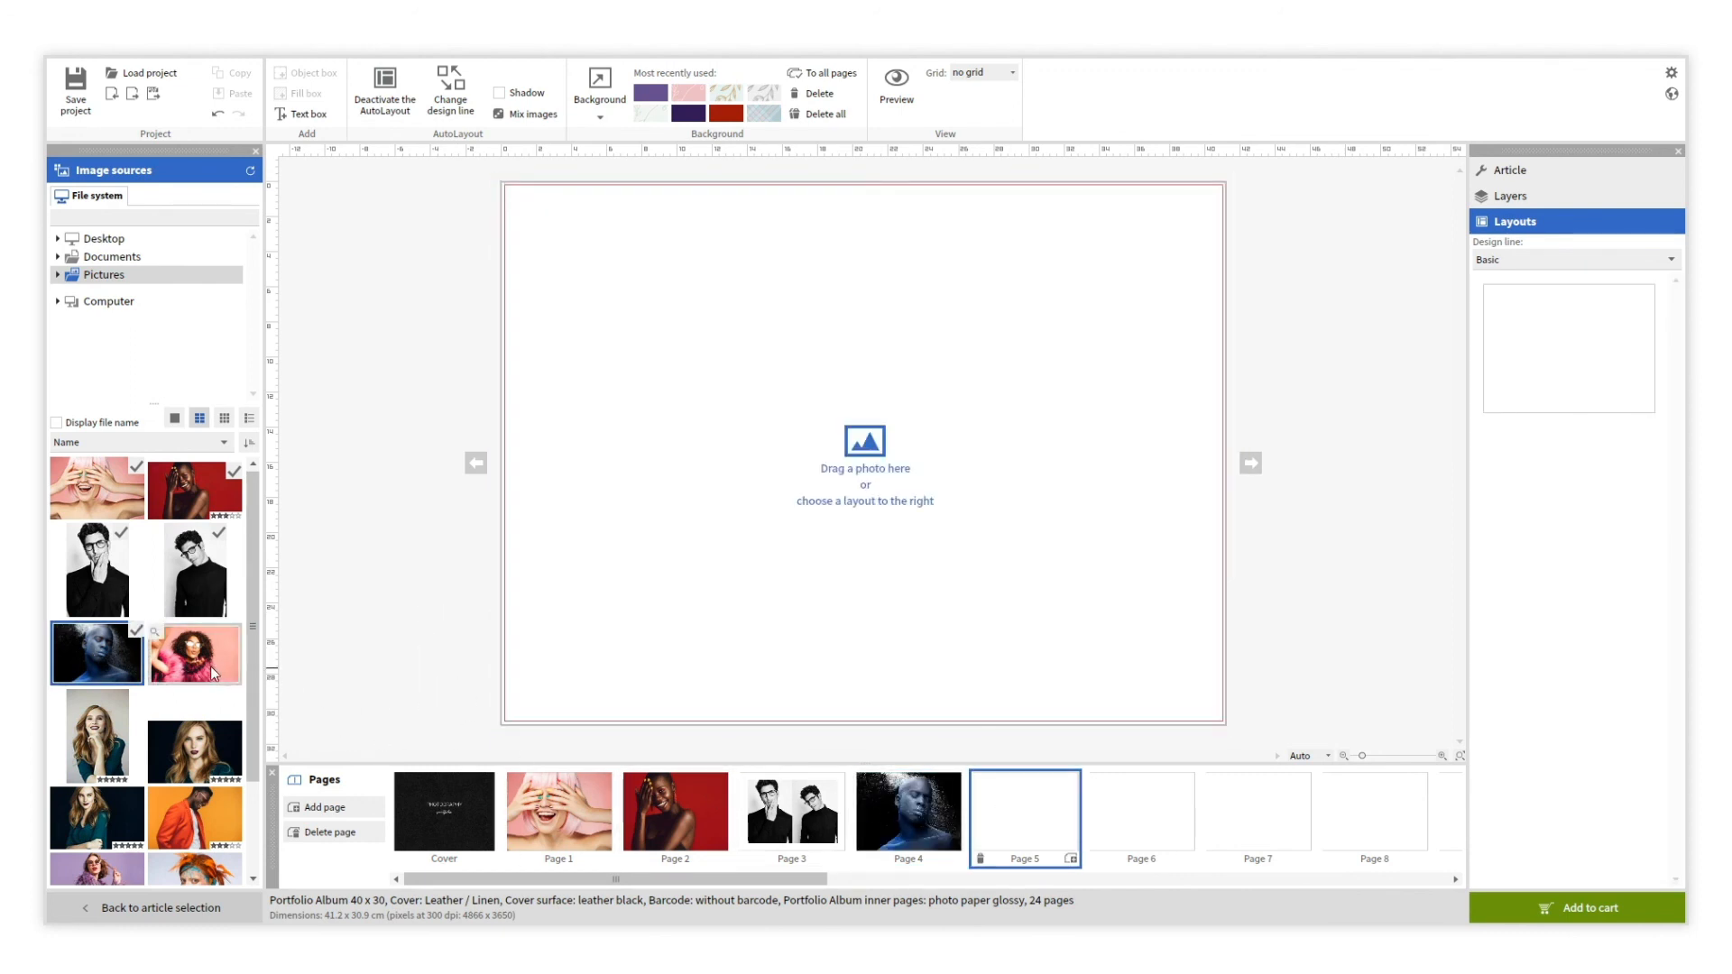
drag(214, 673, 485, 667)
drag(672, 585, 674, 584)
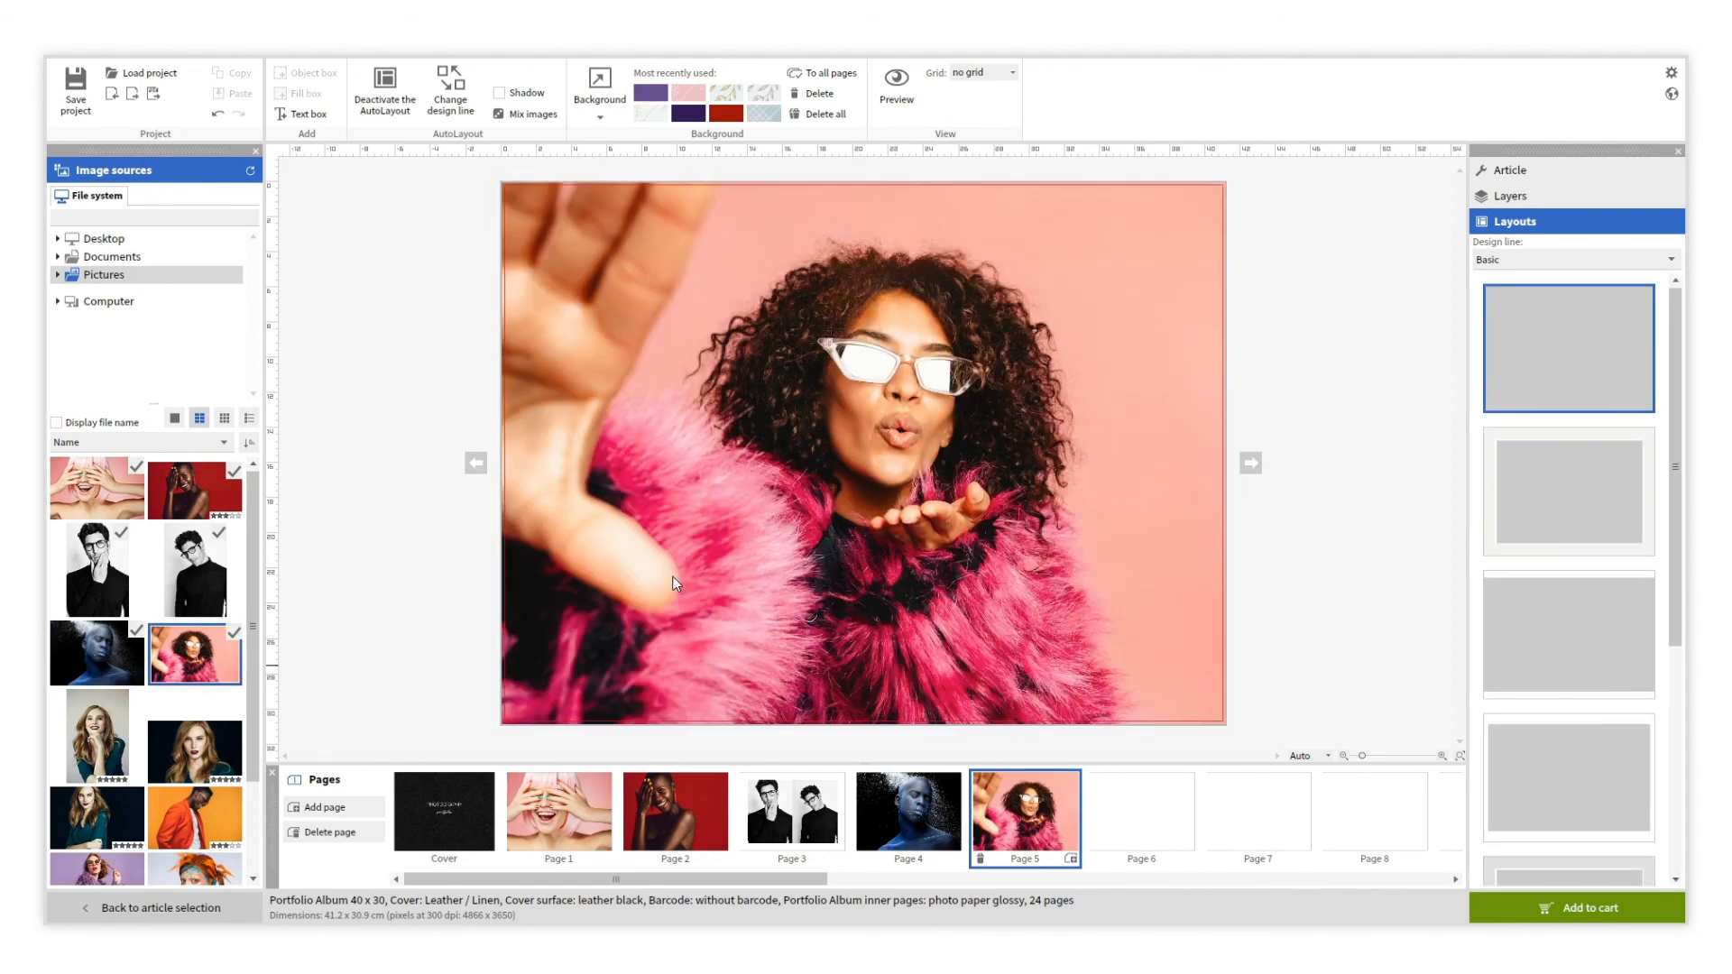